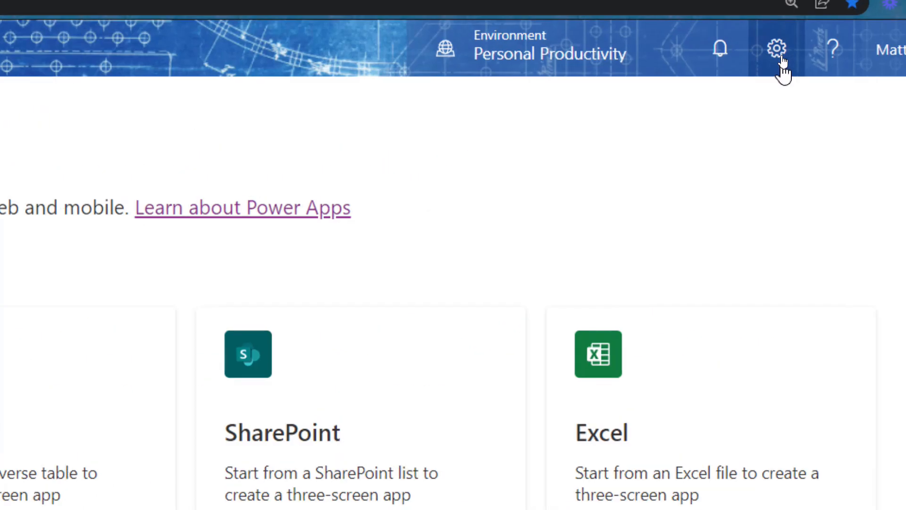
- Open the Power Platform admin center and check the storage capacity and environment limit for the organization's Microsoft Teams environments
left_click(781, 57)
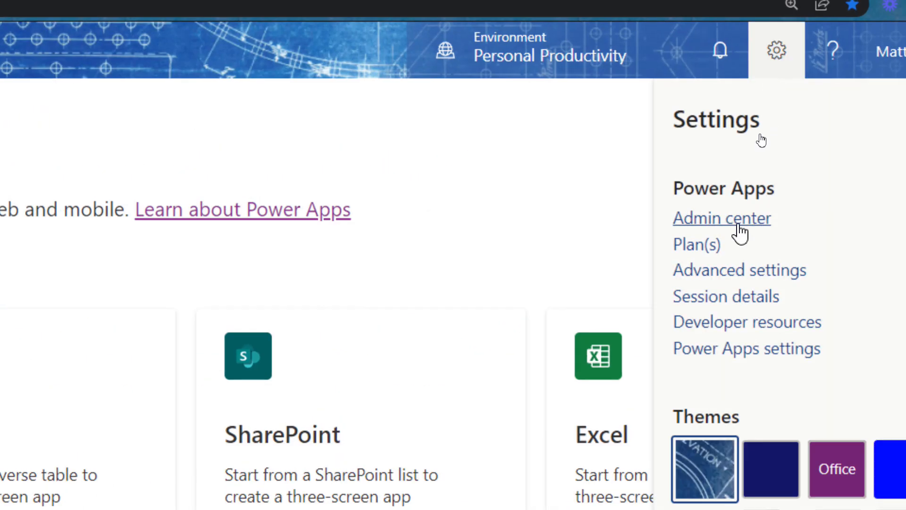
left_click(739, 224)
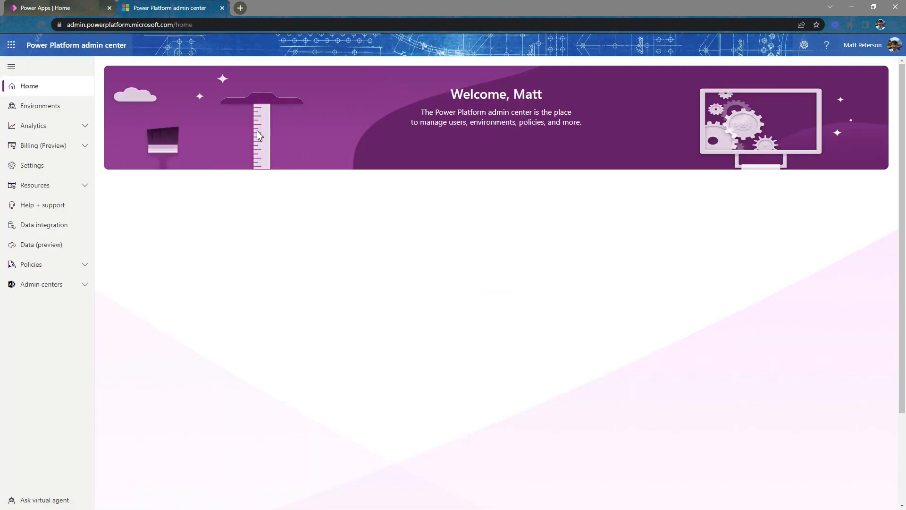
left_click(45, 185)
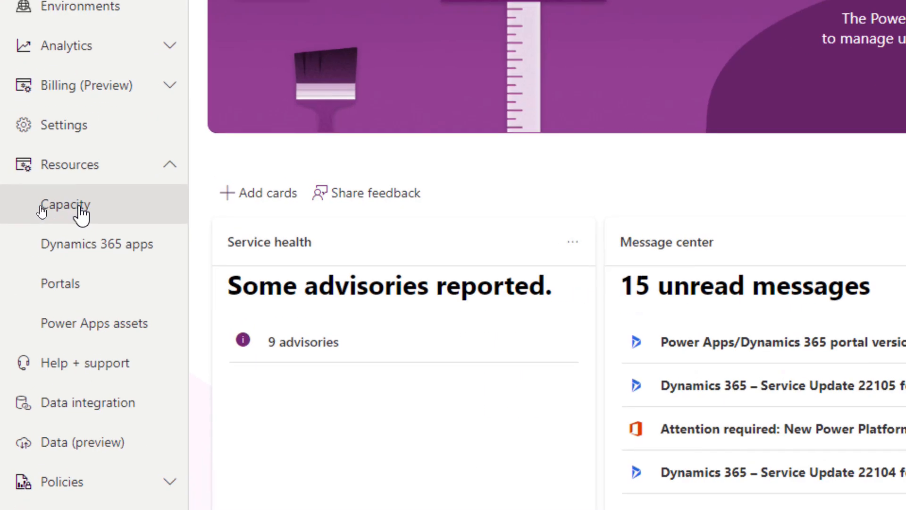
left_click(41, 210)
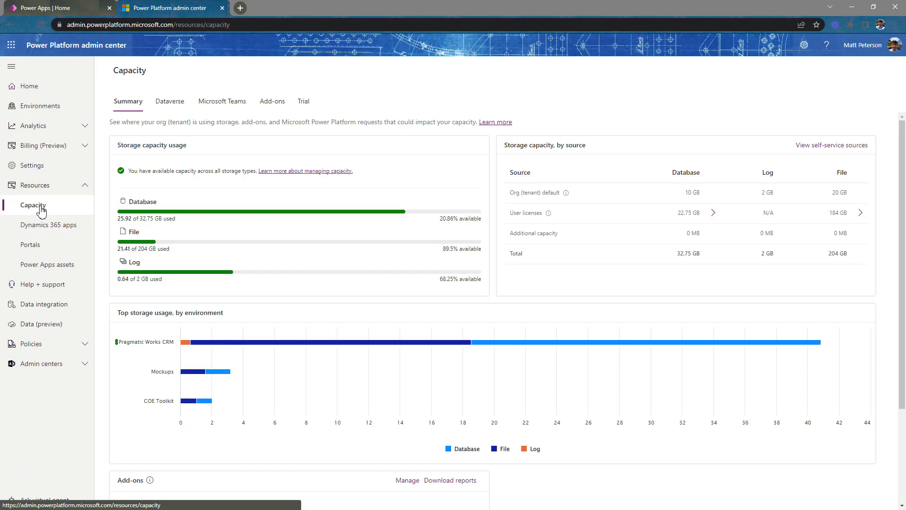
left_click(232, 110)
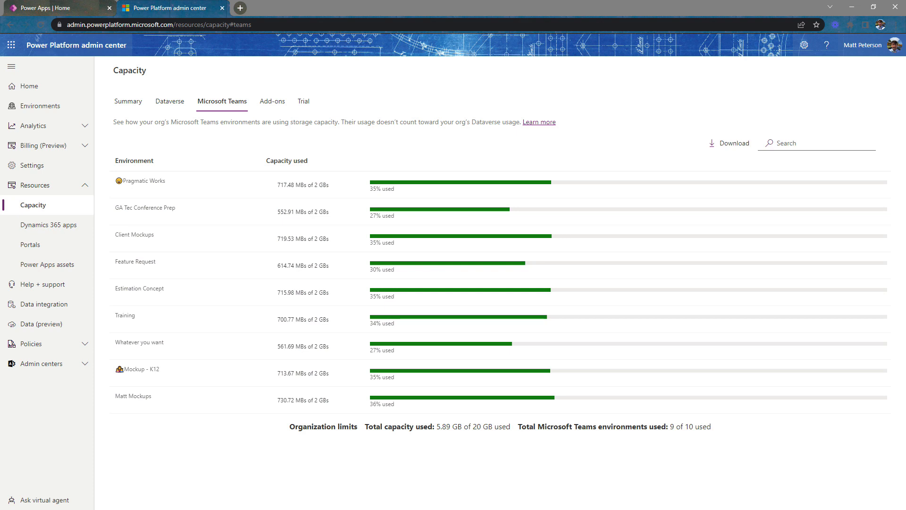
left_click_drag(521, 436, 714, 434)
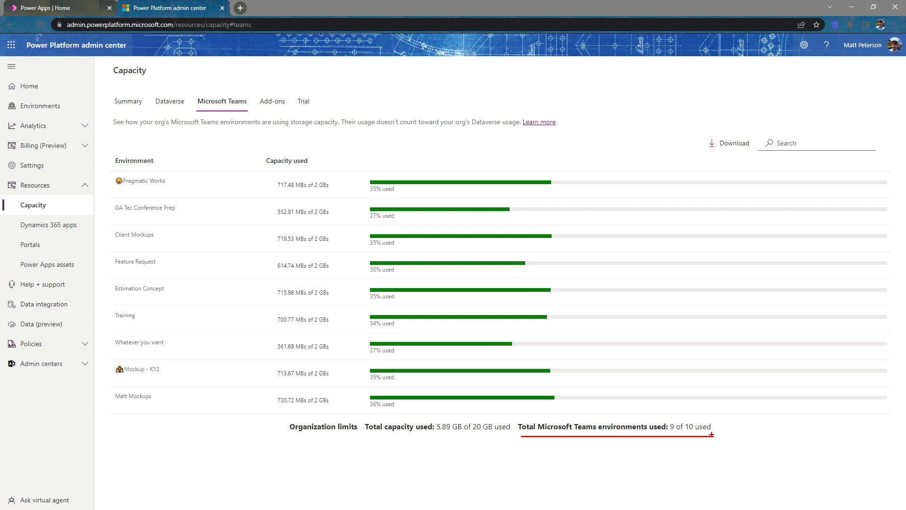
left_click_drag(679, 422, 713, 360)
key("Escape")
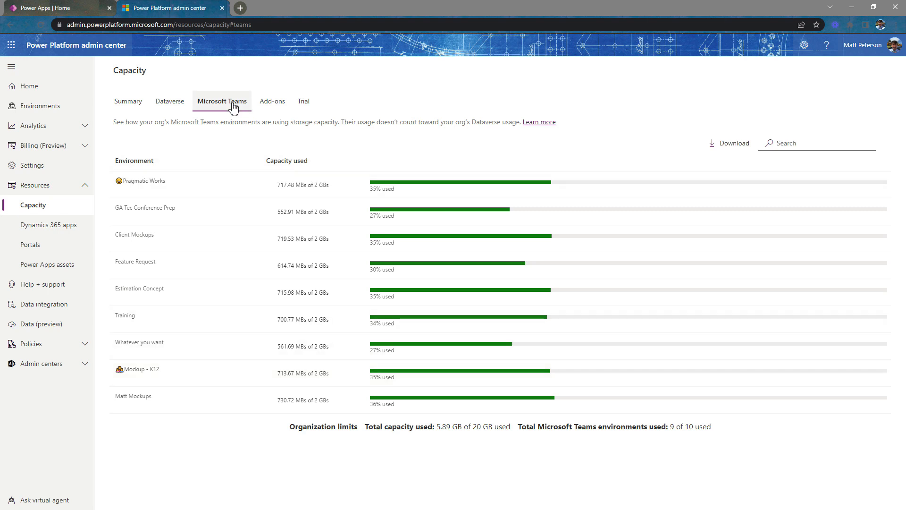
- Switch to Microsoft Teams, search its available apps for Power Apps, and view the options of a pinned app
left_click(853, 9)
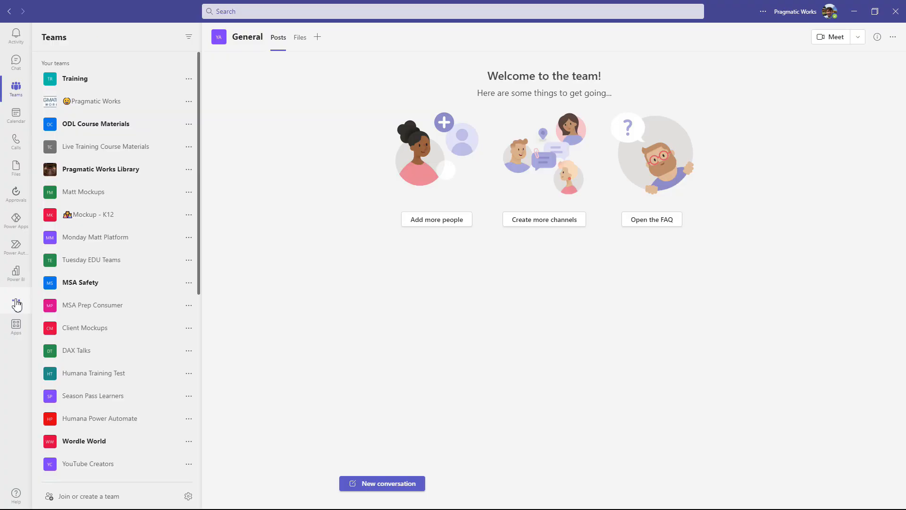
left_click(17, 303)
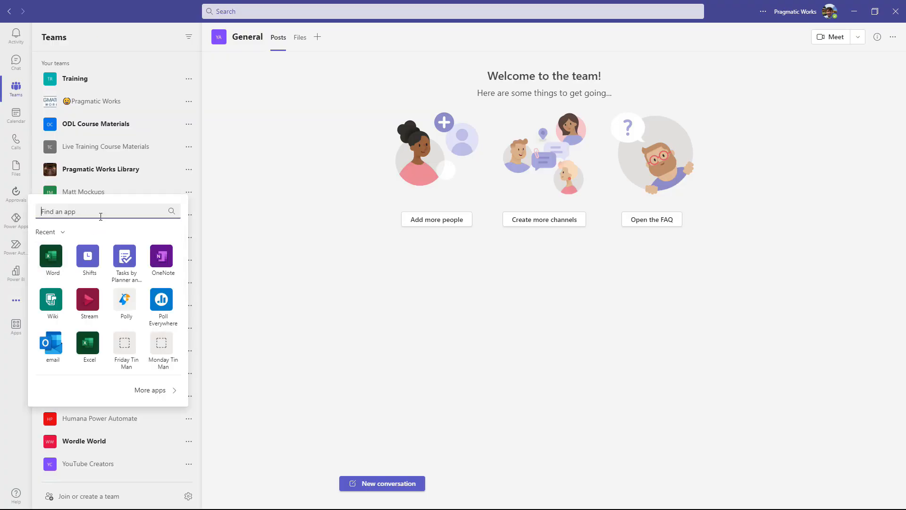
type("power ")
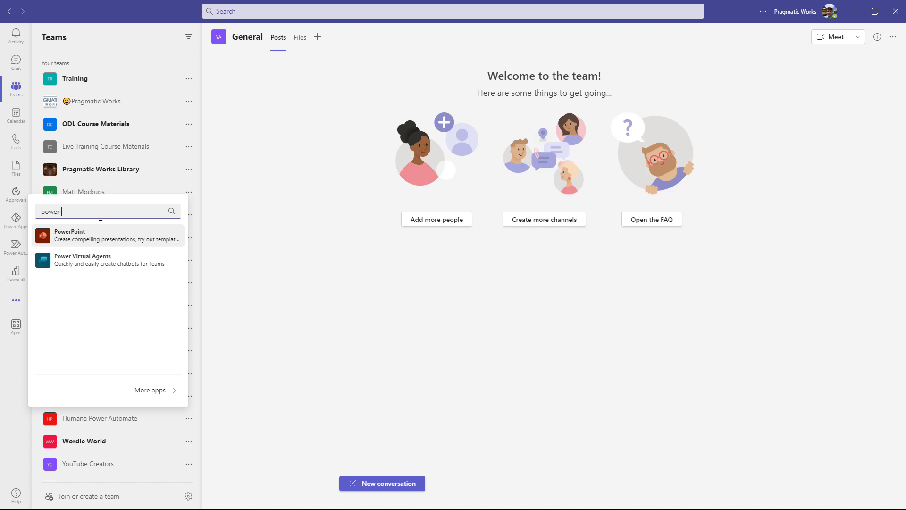
type("appp")
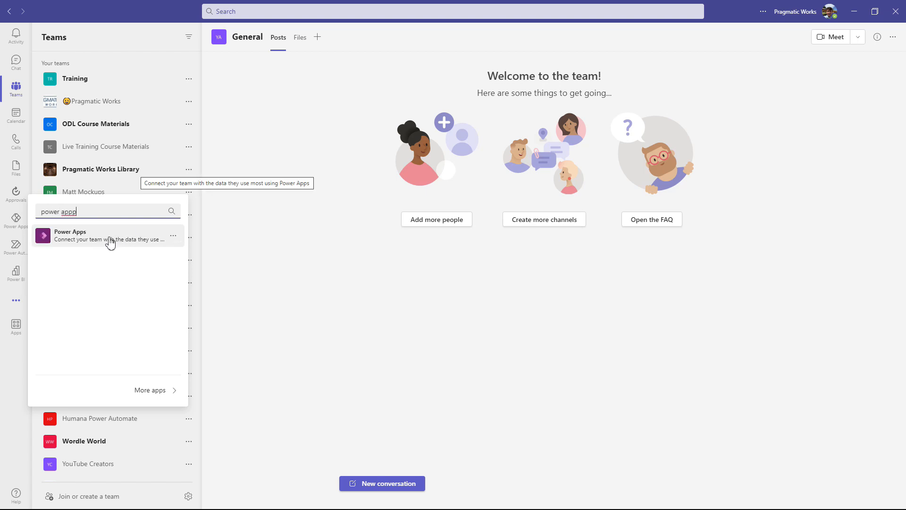
left_click(280, 380)
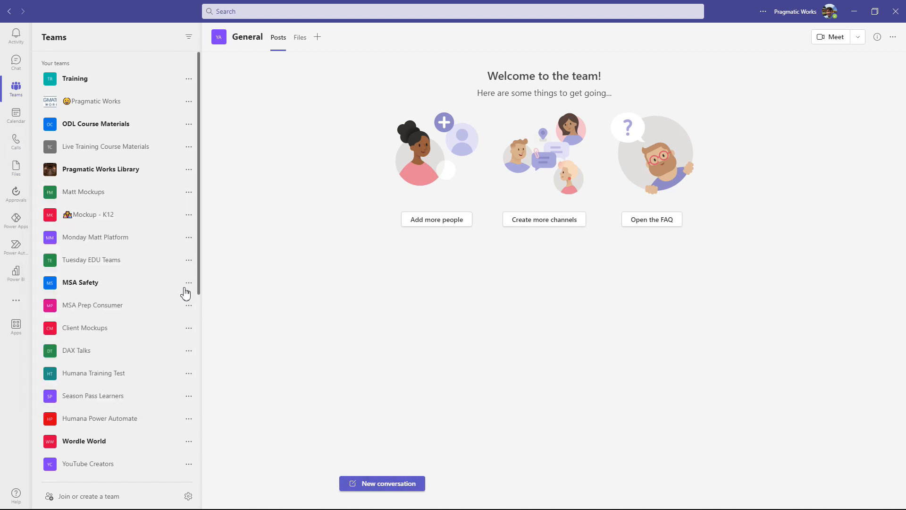
right_click(19, 231)
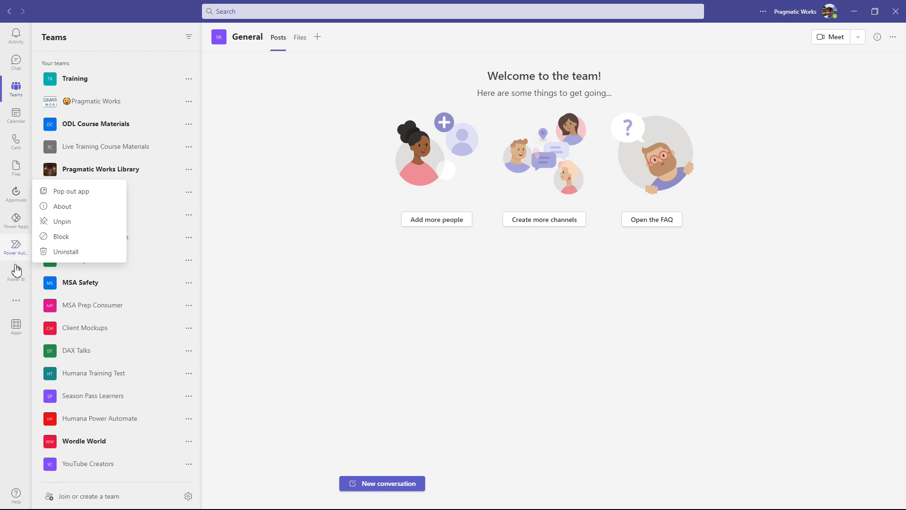
left_click(24, 366)
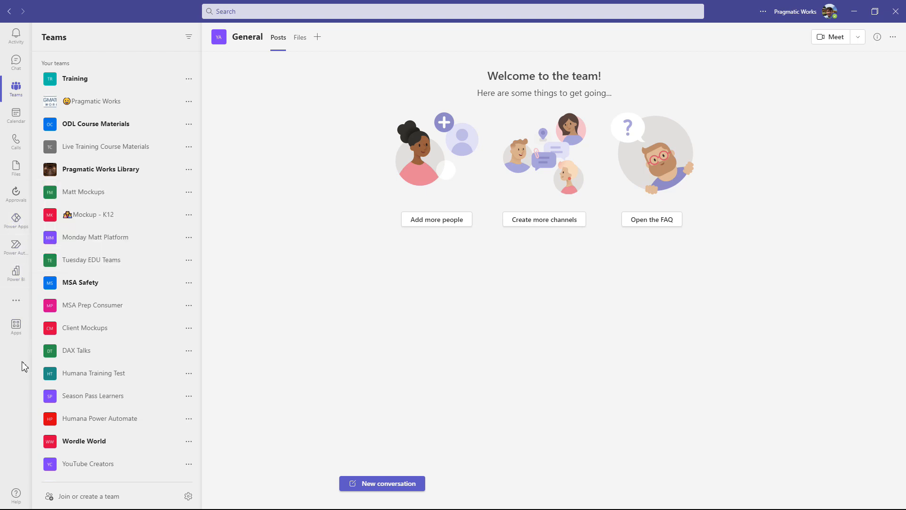
- Open Power Apps within Teams and look through the recent apps and ready-made team apps on its home page
left_click(17, 221)
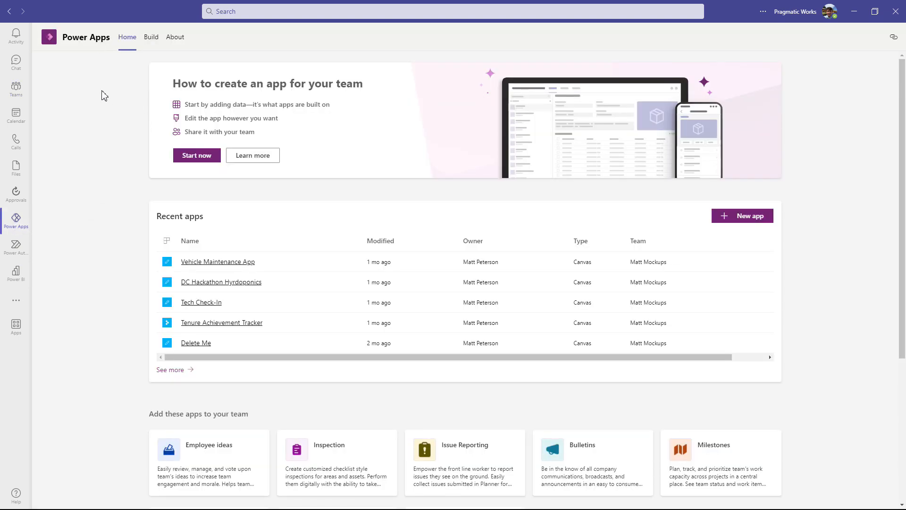
scroll(336, 288, "down", 3)
scroll(316, 298, "up", 1)
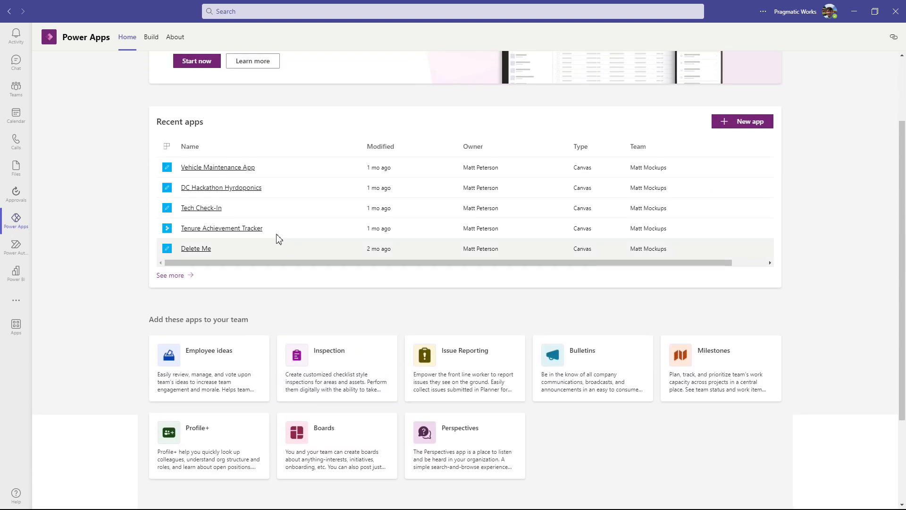
scroll(282, 245, "up", 2)
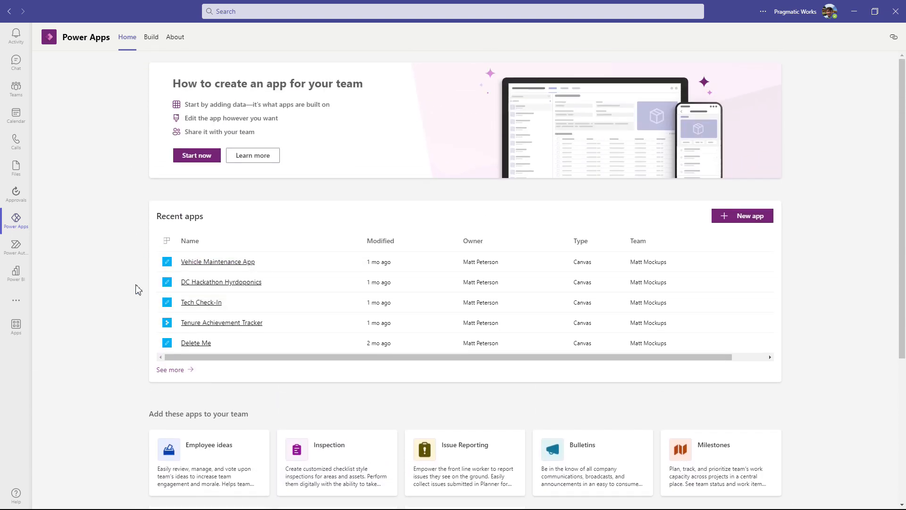
- Try to create an app in the YouTube App In Teams Series team, and reload Power Apps
left_click(196, 159)
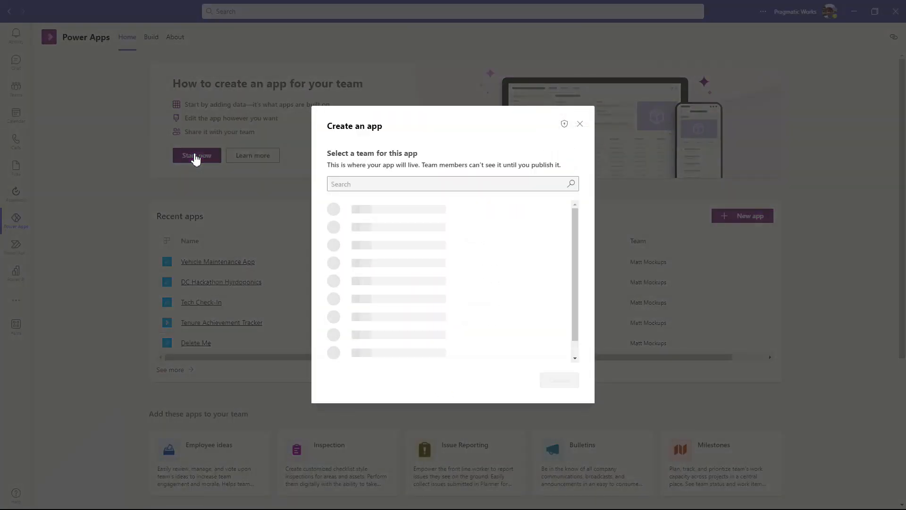
left_click(385, 182)
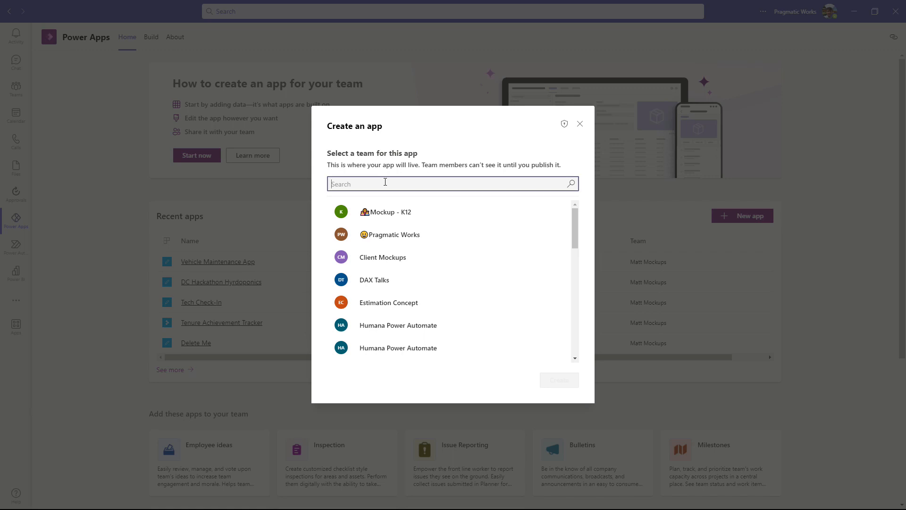
type("you")
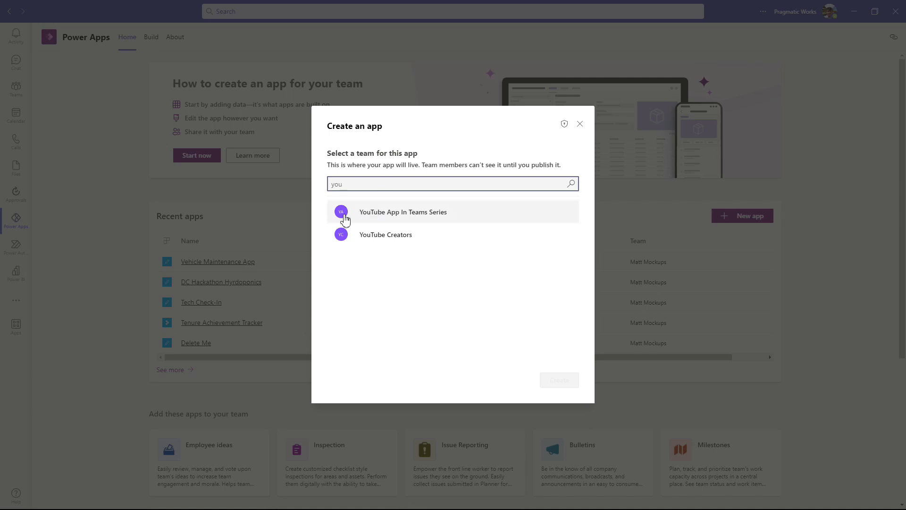
left_click(407, 218)
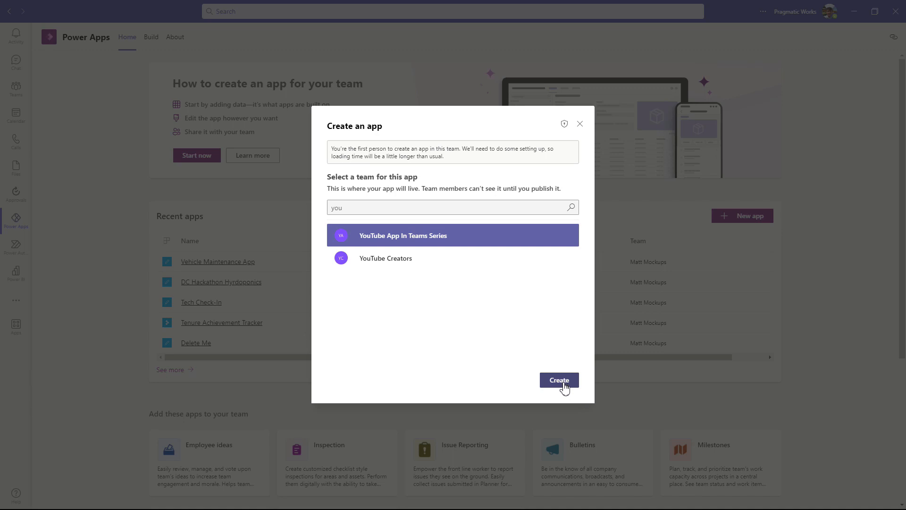
left_click(565, 387)
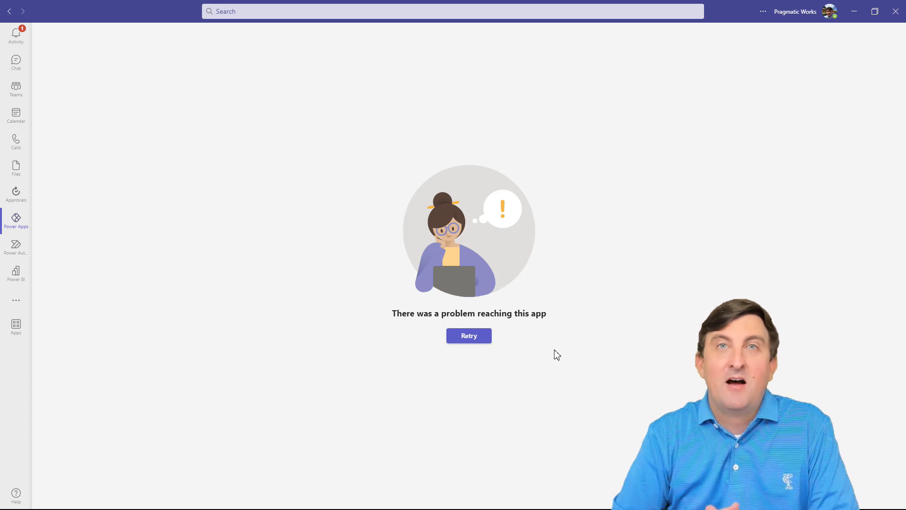
left_click(469, 336)
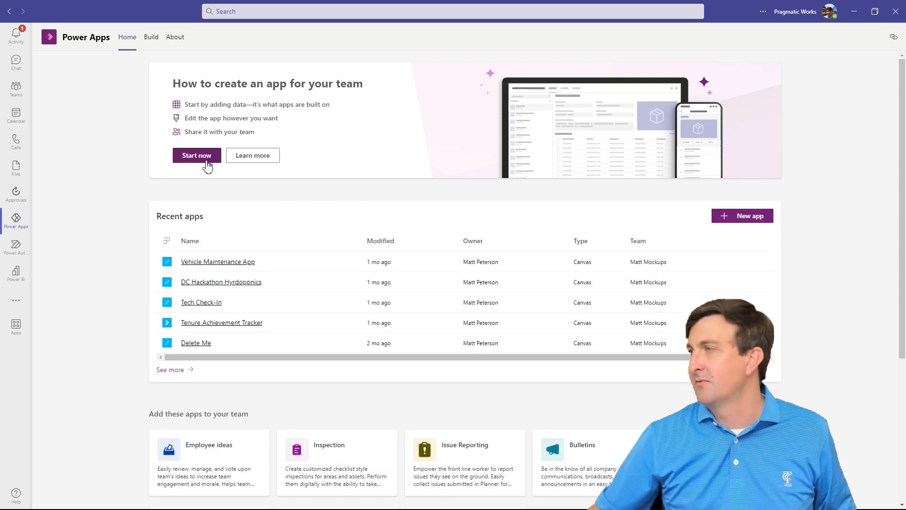
- Create a new app in the YouTube App In Teams Series team
left_click(743, 217)
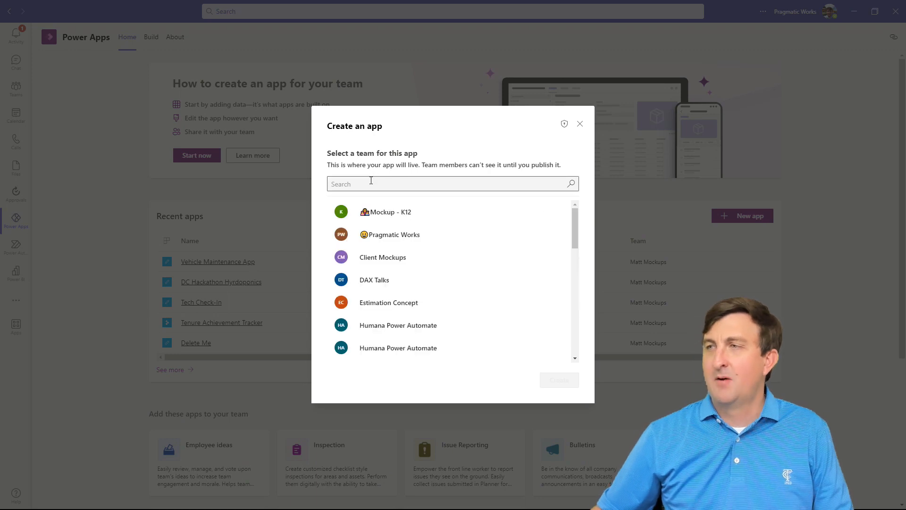
left_click(369, 185)
type("yout")
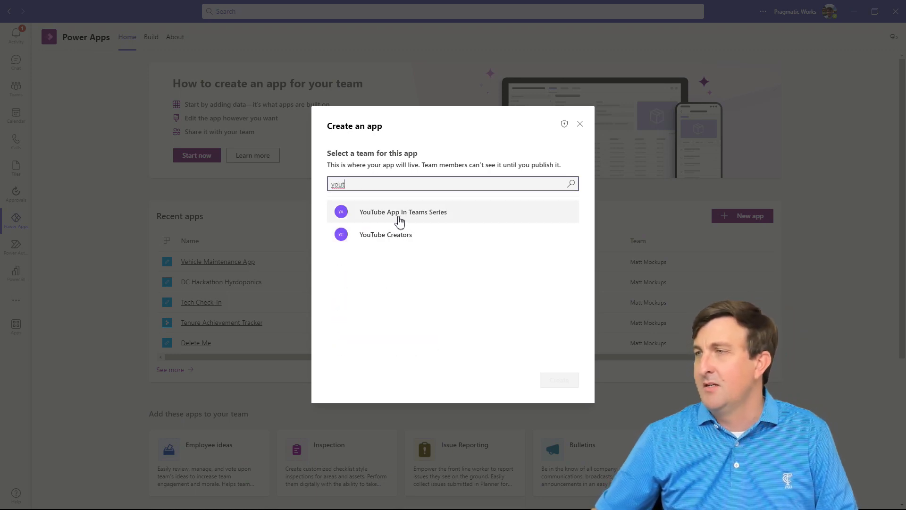
left_click(399, 216)
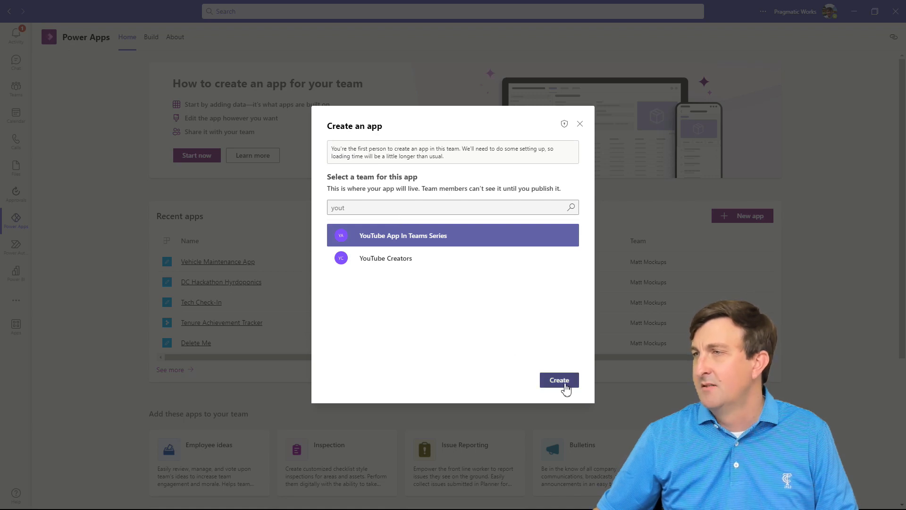
left_click(566, 389)
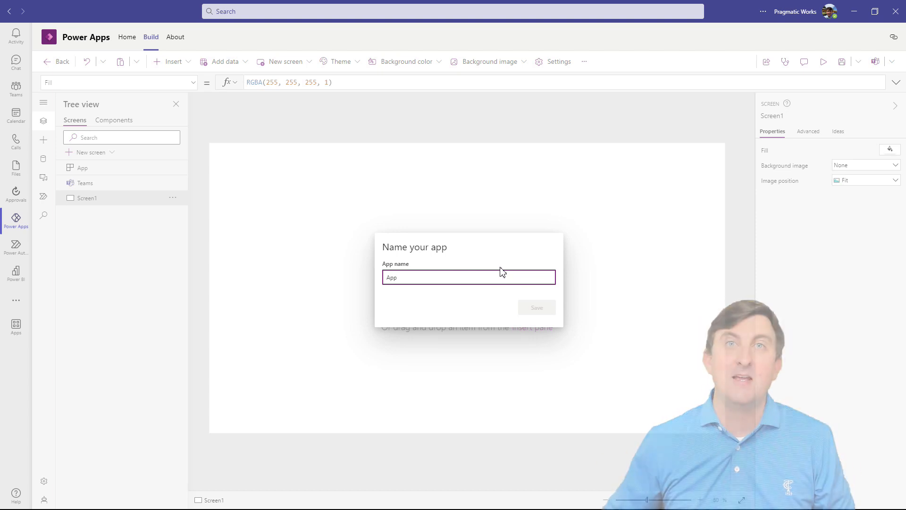
- Name the new app "Student Check In App" and save it
double_click(407, 277)
type("S")
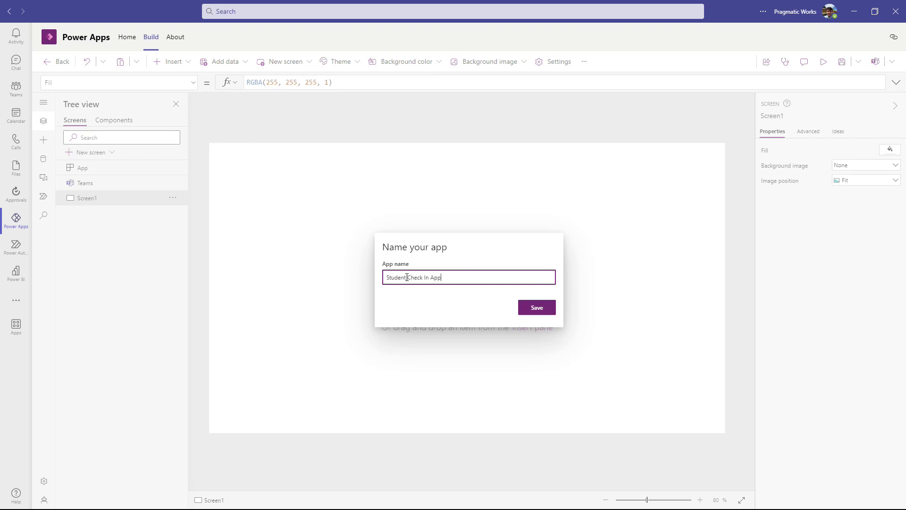
type("tudent Check In App")
left_click(541, 310)
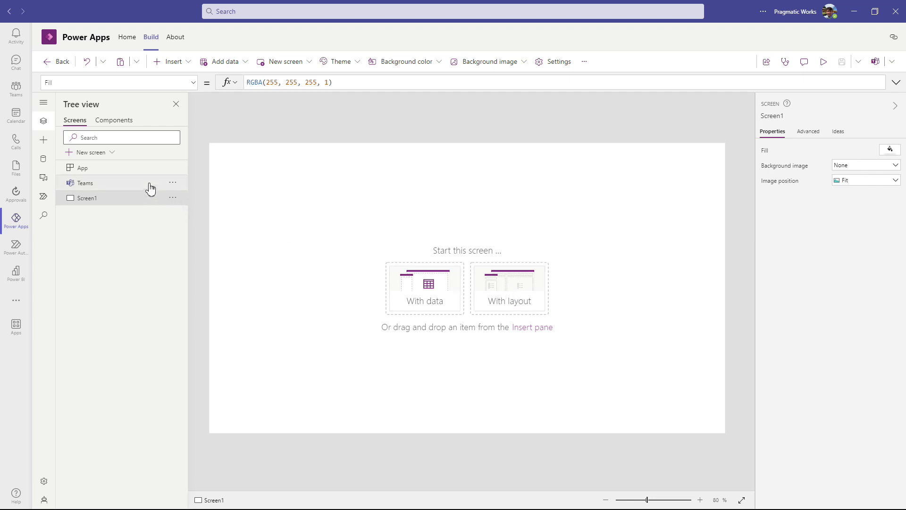
- Create a new data table named "Room Table" for the app
left_click(44, 159)
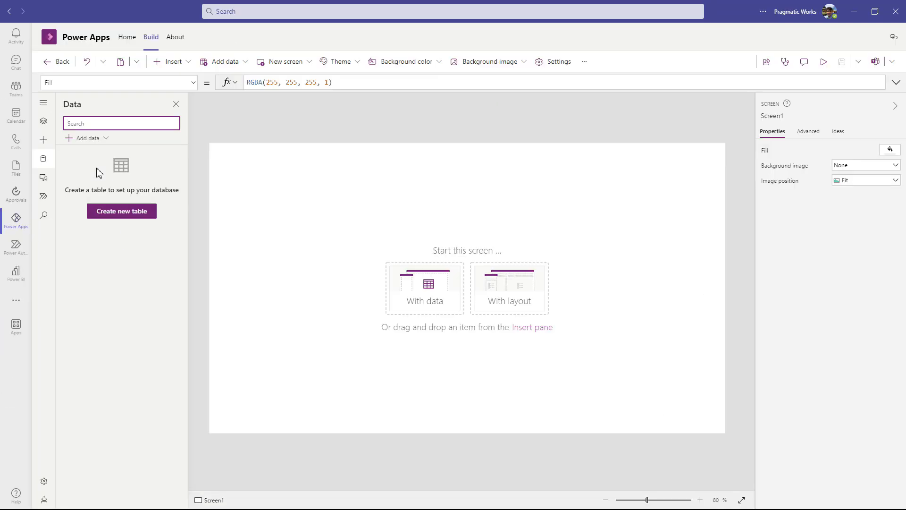
left_click(120, 214)
left_click(479, 267)
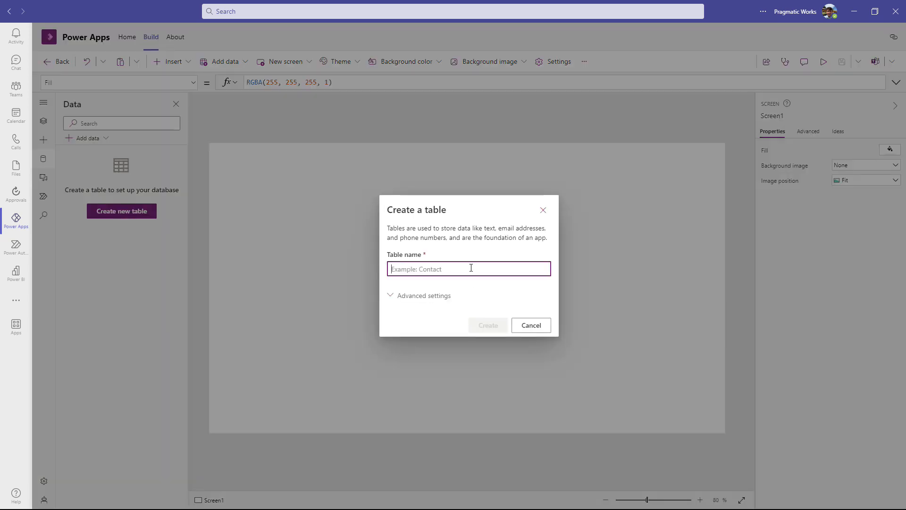
type("Room Table")
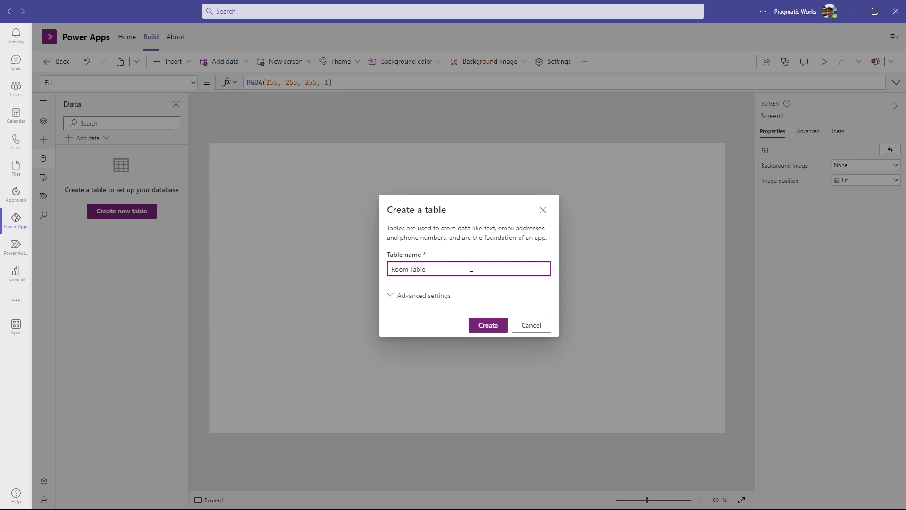
left_click(495, 331)
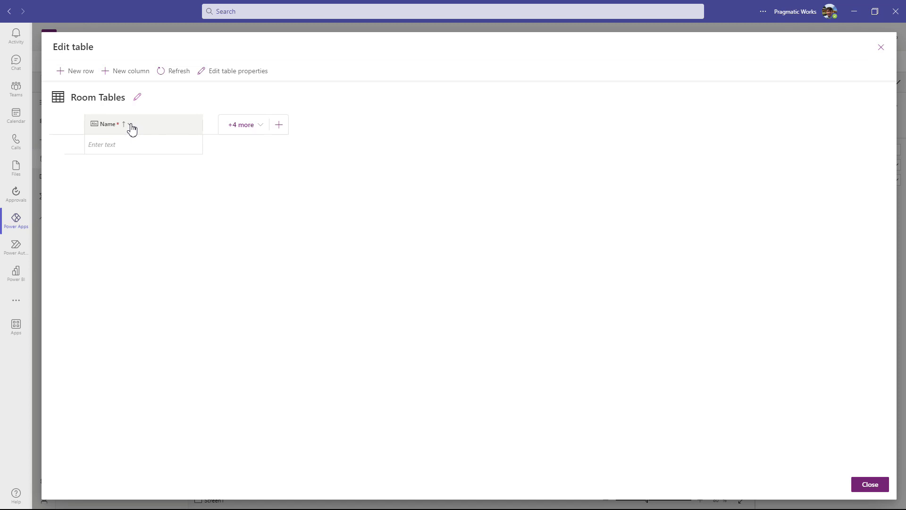
- Rename the Name column of the room table to "Room Number", keep it as plain text, and save the column
left_click(109, 128)
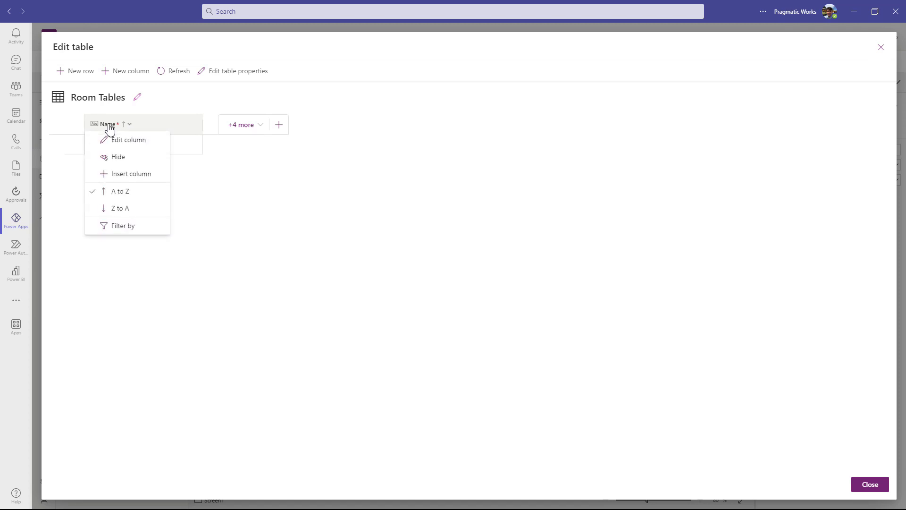
left_click(128, 146)
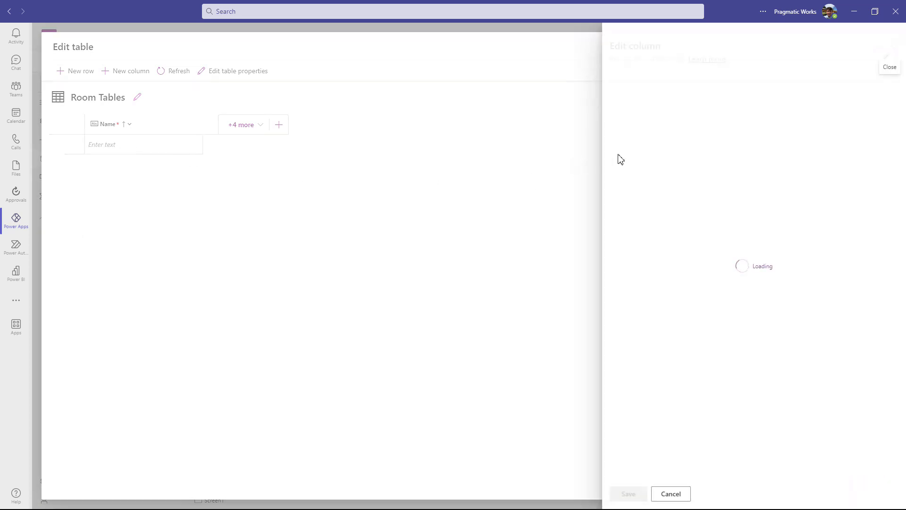
double_click(654, 99)
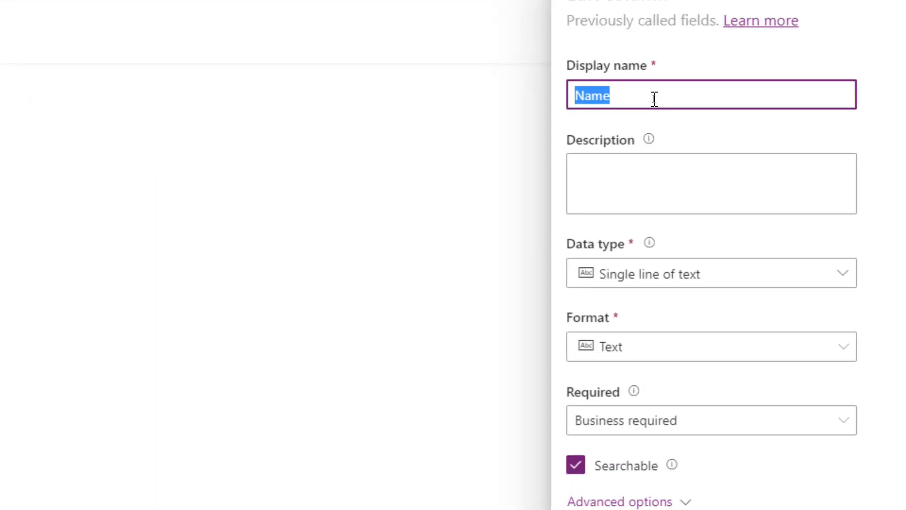
type("Room #")
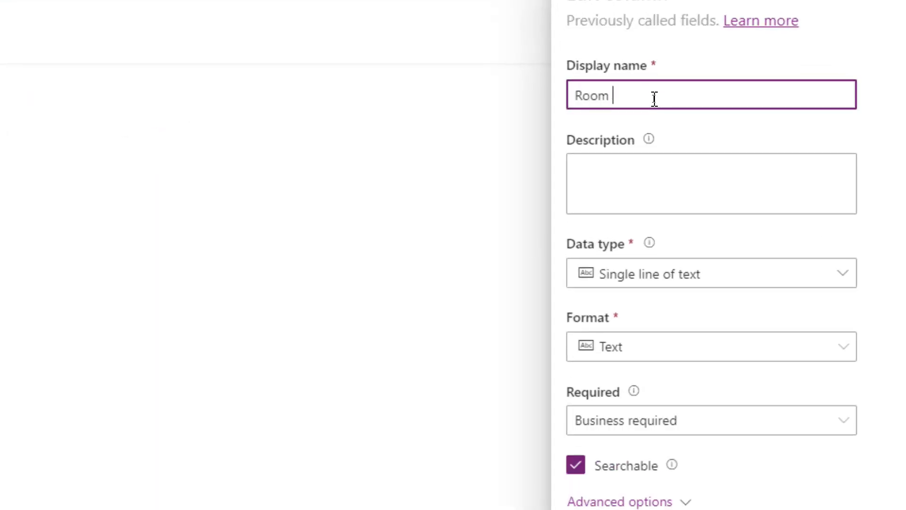
key("BackSpace")
type("Number")
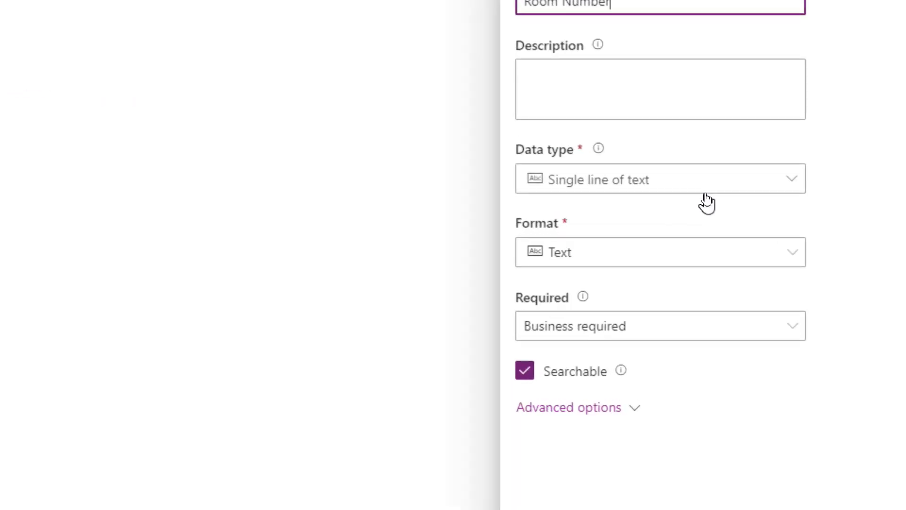
left_click(791, 183)
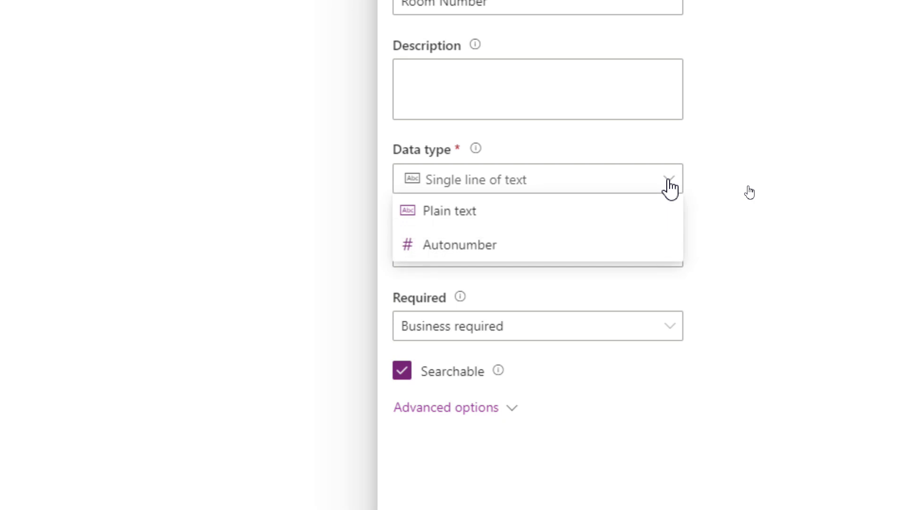
left_click(544, 221)
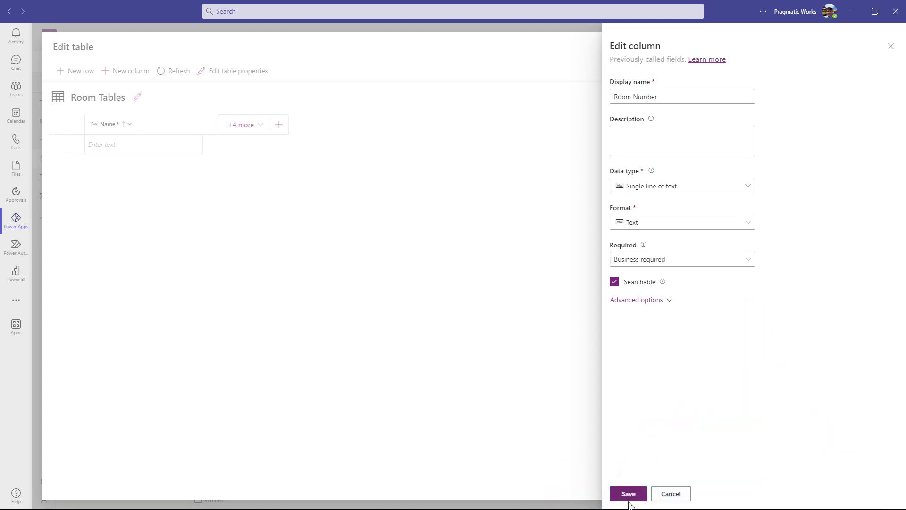
left_click(629, 495)
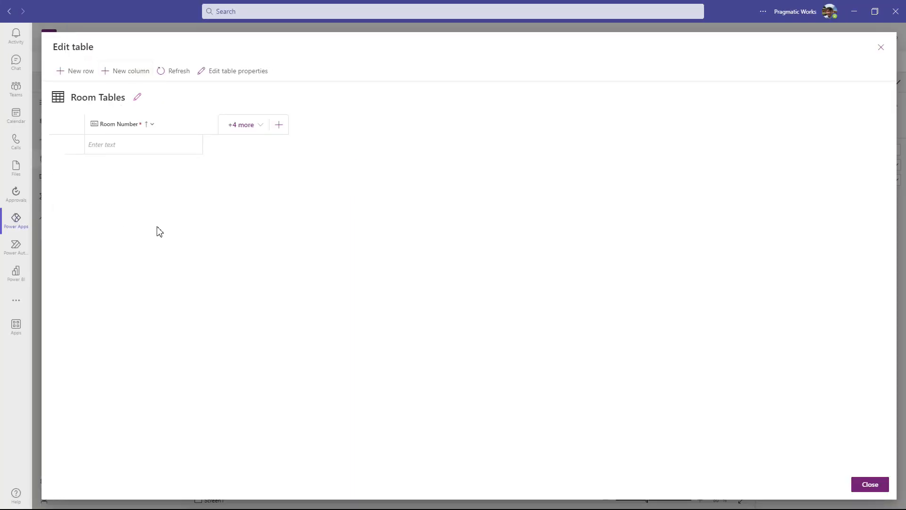
- Enter the room numbers 26, 43 and 14 as rows in the room table and close the table editor
left_click(103, 149)
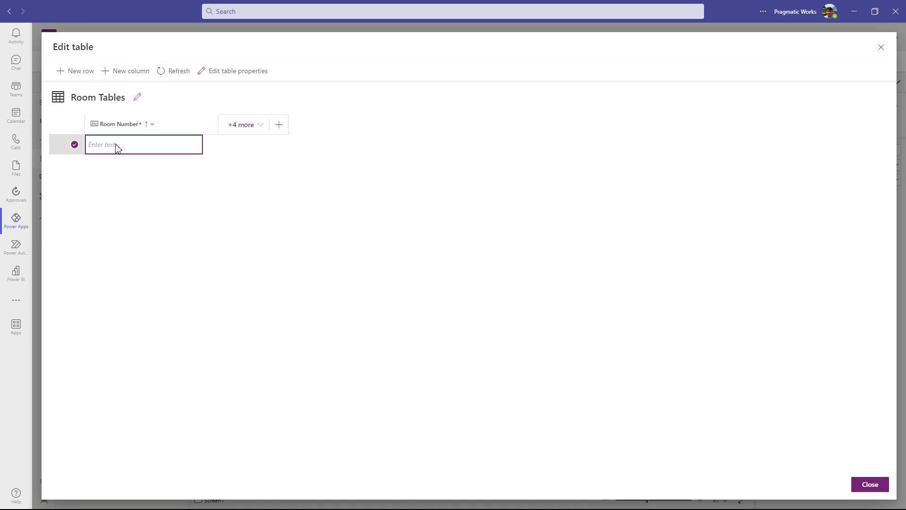
left_click(116, 145)
key("Return")
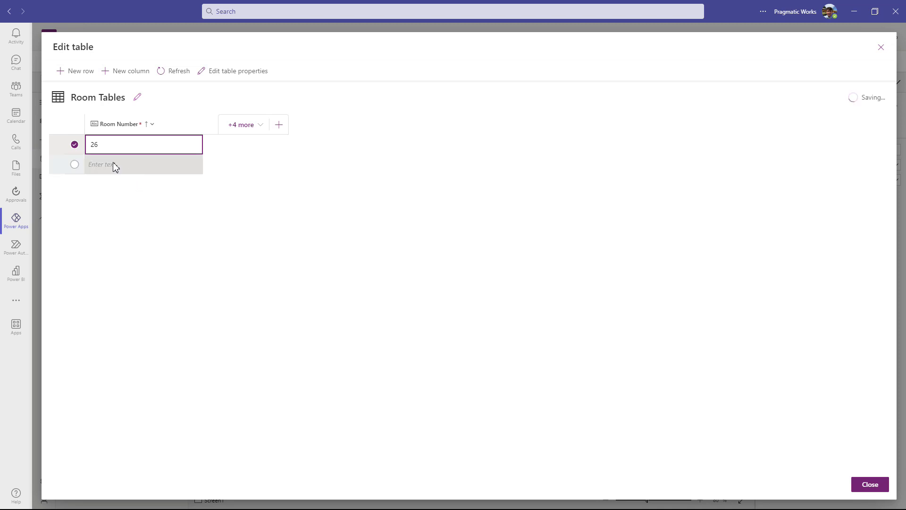
left_click(116, 167)
type("43")
key("Return")
left_click(125, 190)
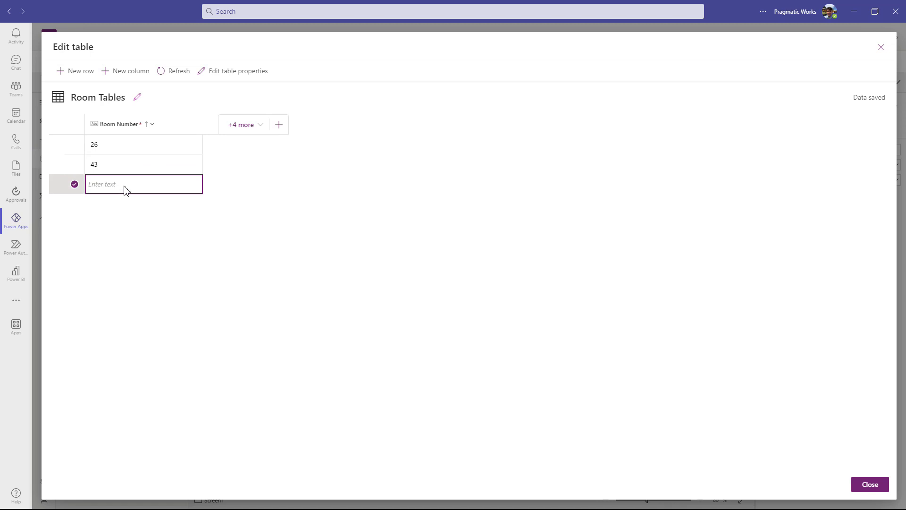
type("14")
key("Return")
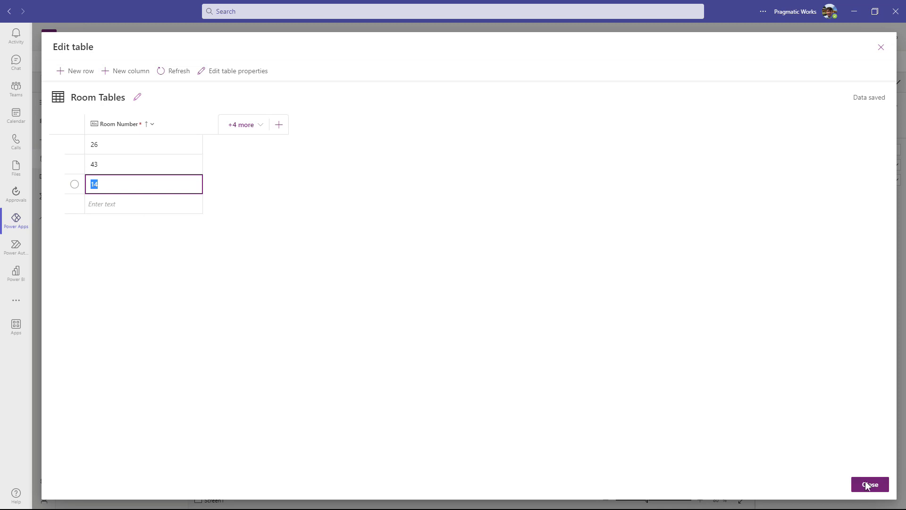
left_click(870, 484)
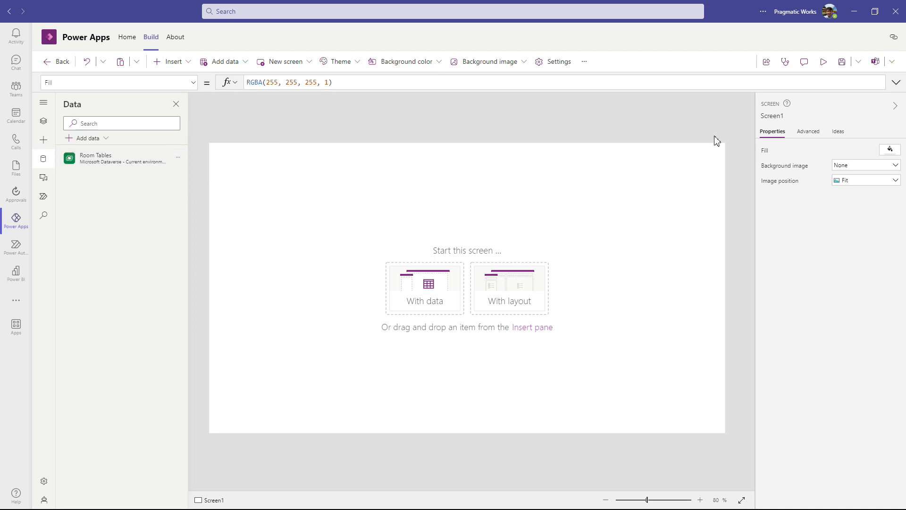
- Save the app and list all items built for the YouTube App In Teams Series team
left_click(840, 68)
left_click(151, 37)
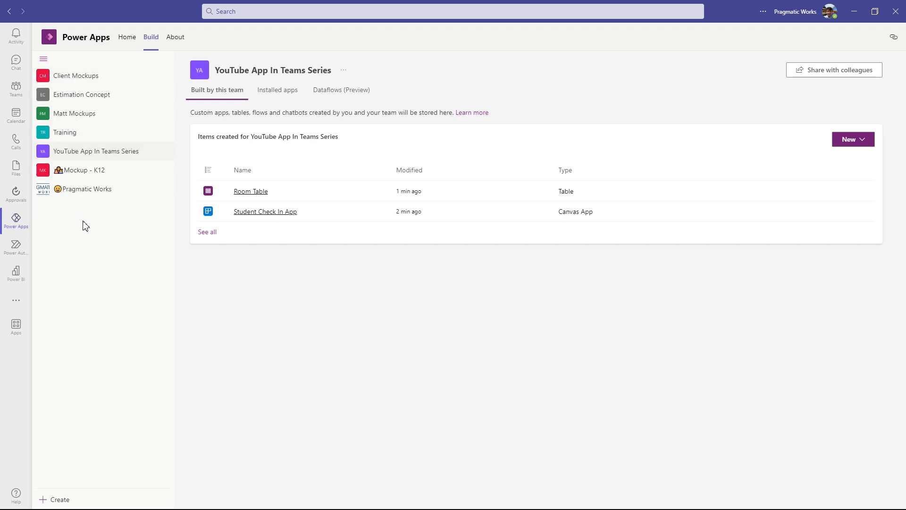
left_click(208, 232)
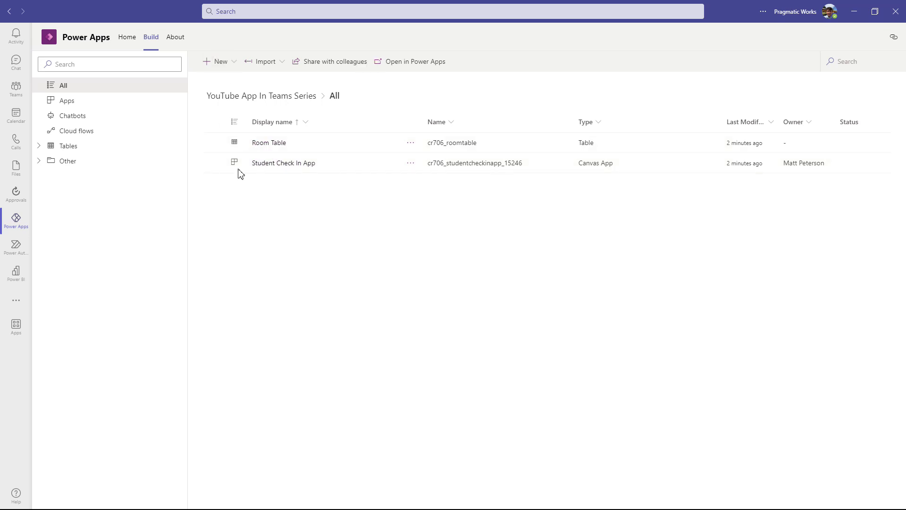
- Create a new table named "Student" with the primary column "Student Identifier", and dismiss the introductory tip
left_click(234, 71)
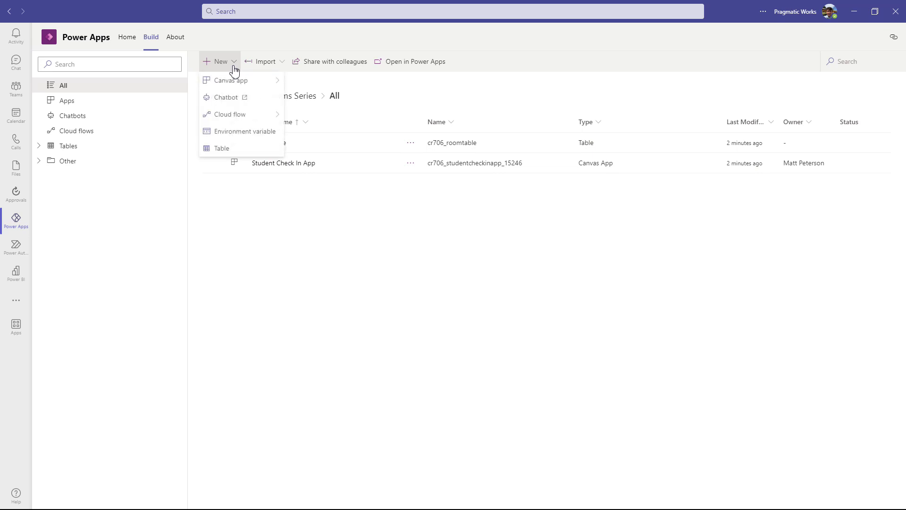
left_click(229, 154)
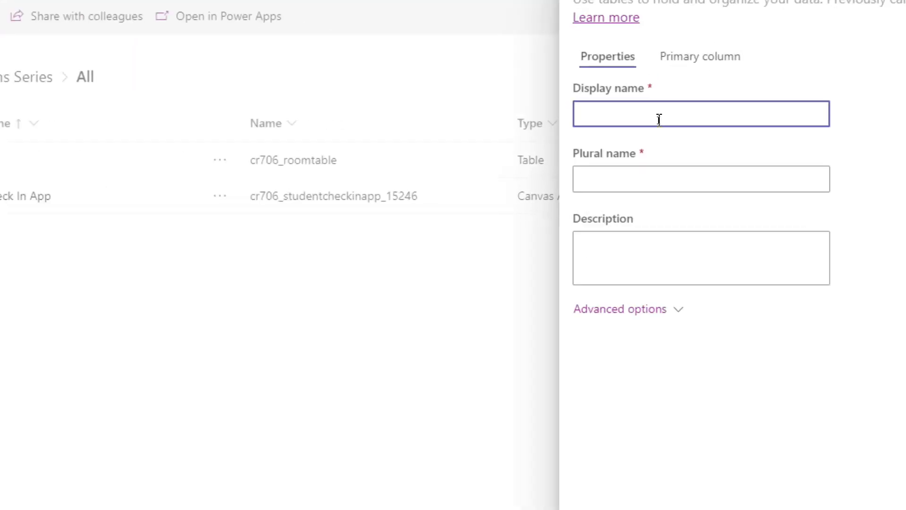
type("Student")
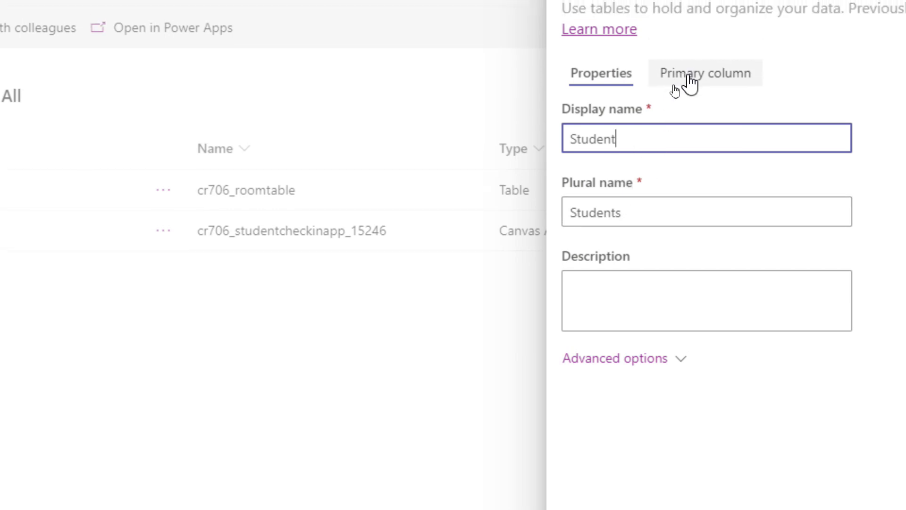
left_click(690, 81)
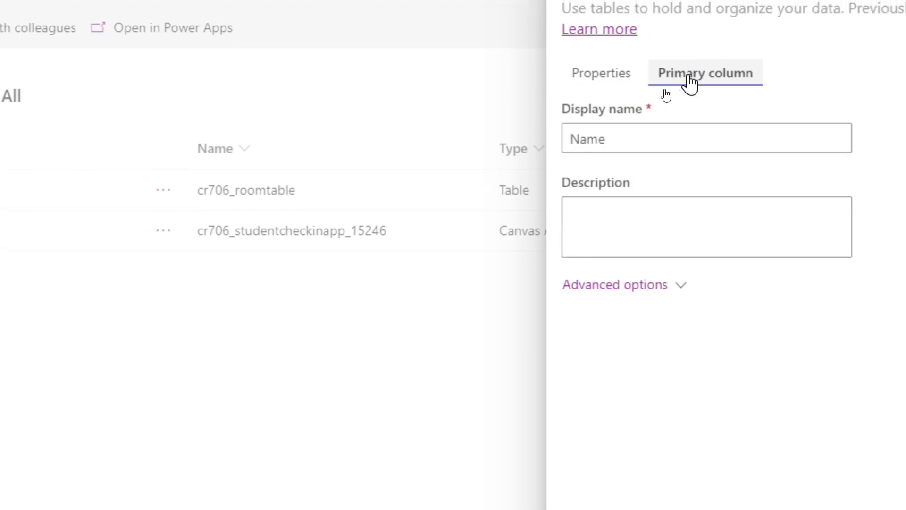
double_click(598, 139)
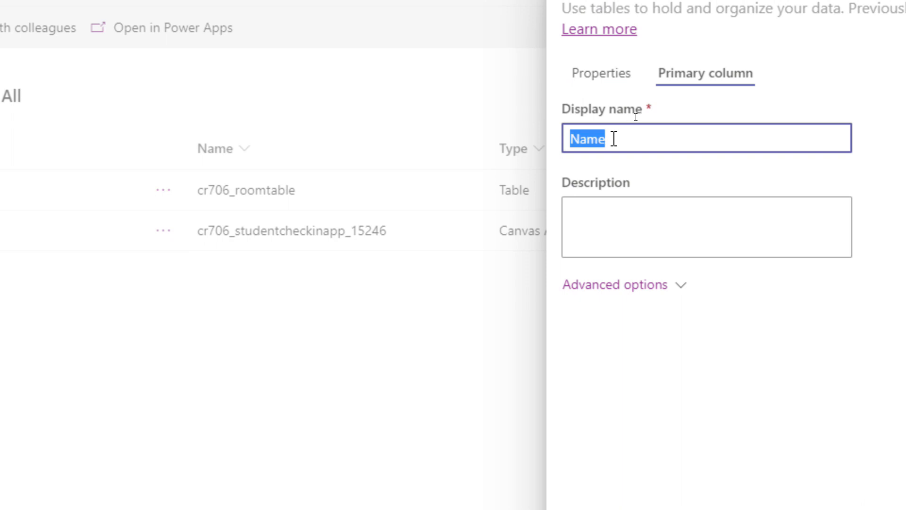
type("Student ")
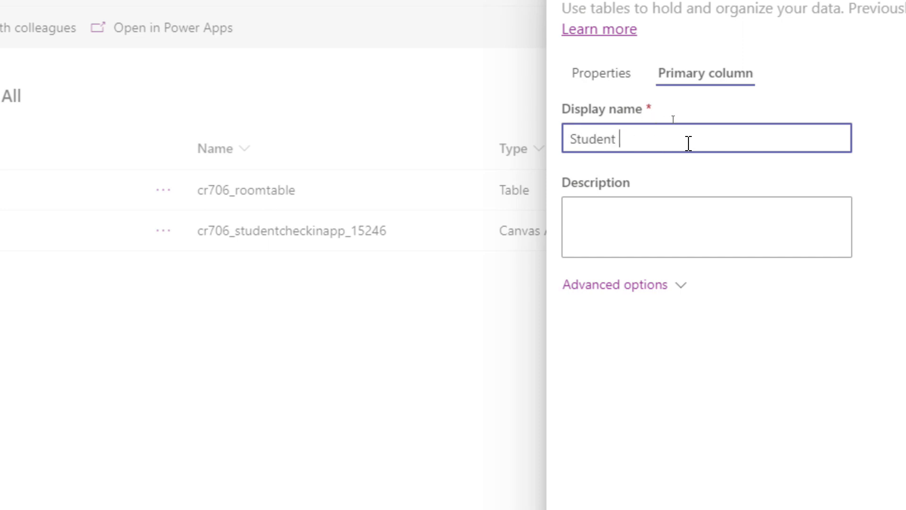
type("Identifier")
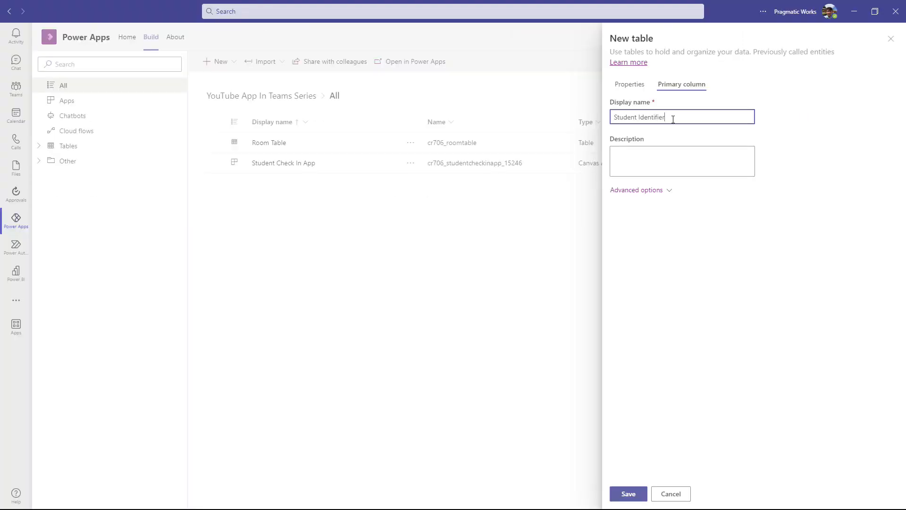
left_click(626, 495)
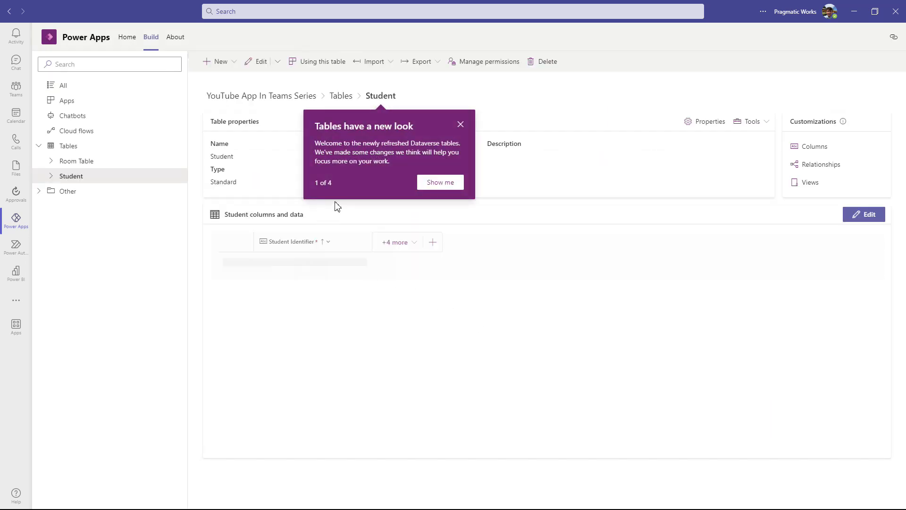
left_click(461, 125)
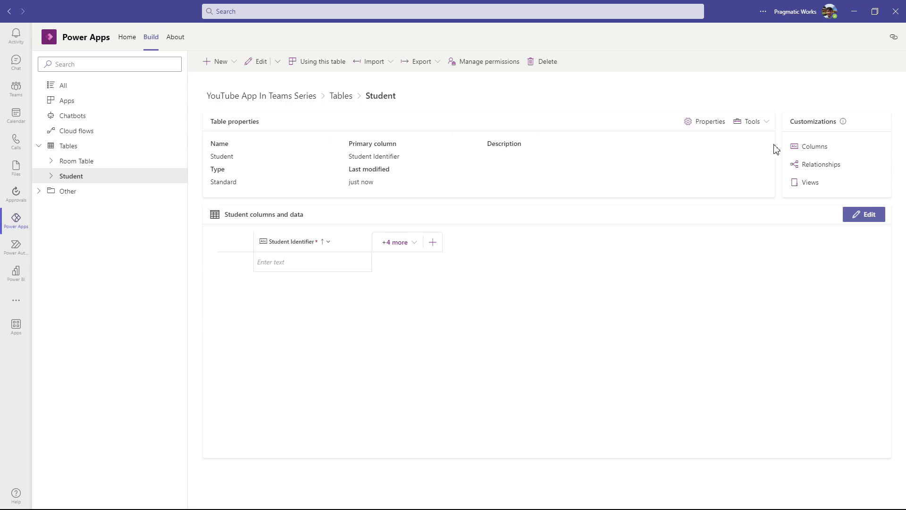
- Add a "First Name" column to the Student table as a single line of text, set it to Business required, and save it
left_click(802, 147)
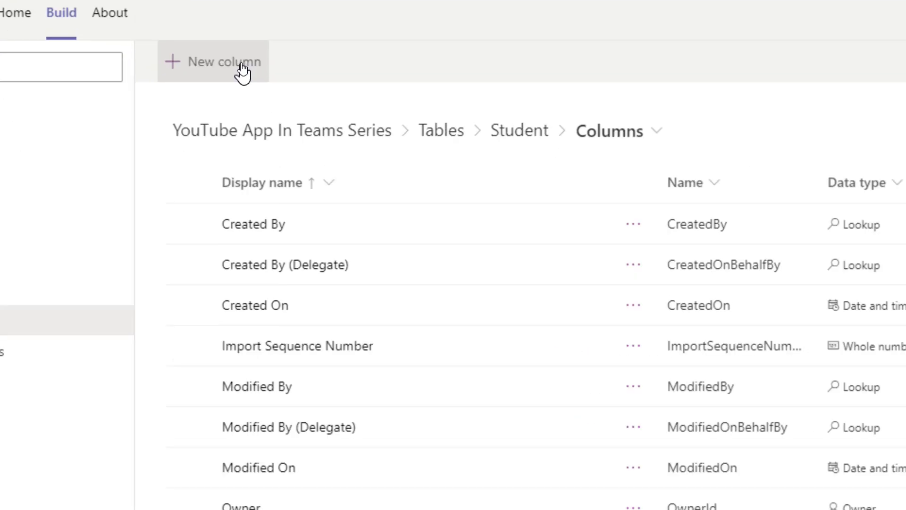
left_click(243, 71)
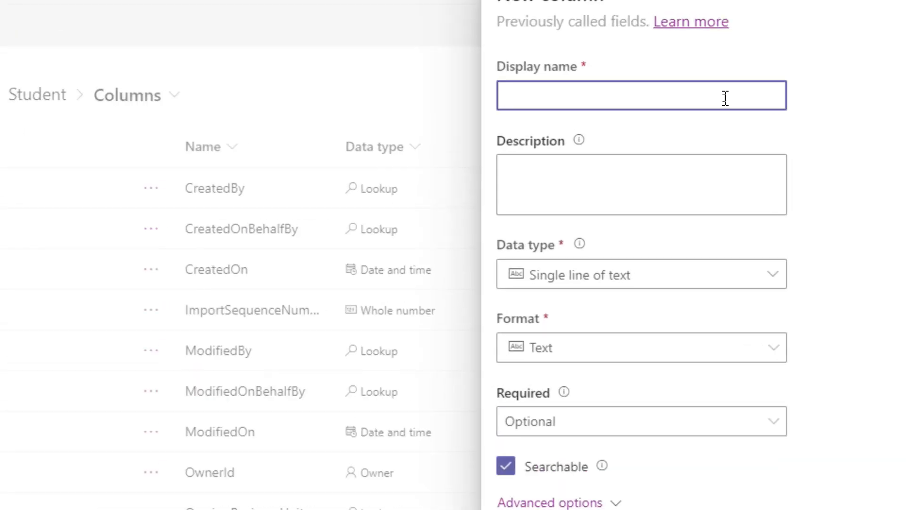
type("First Name")
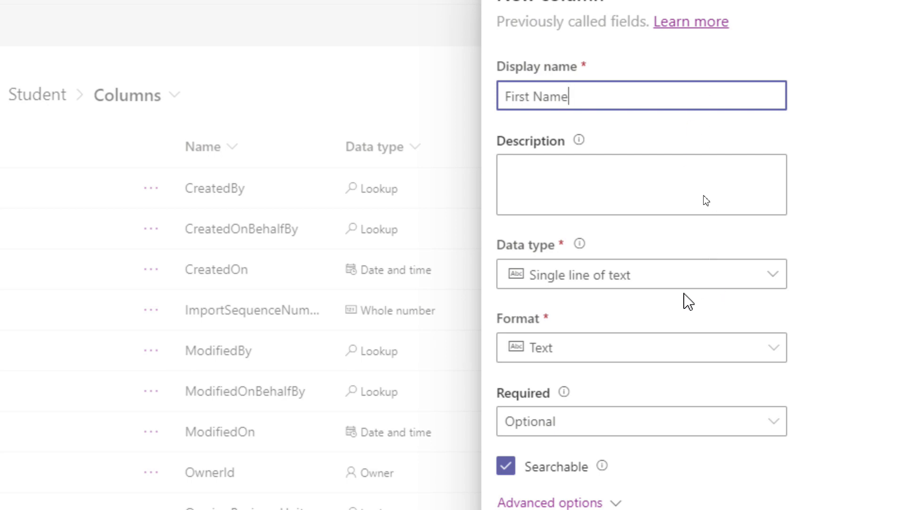
left_click(746, 285)
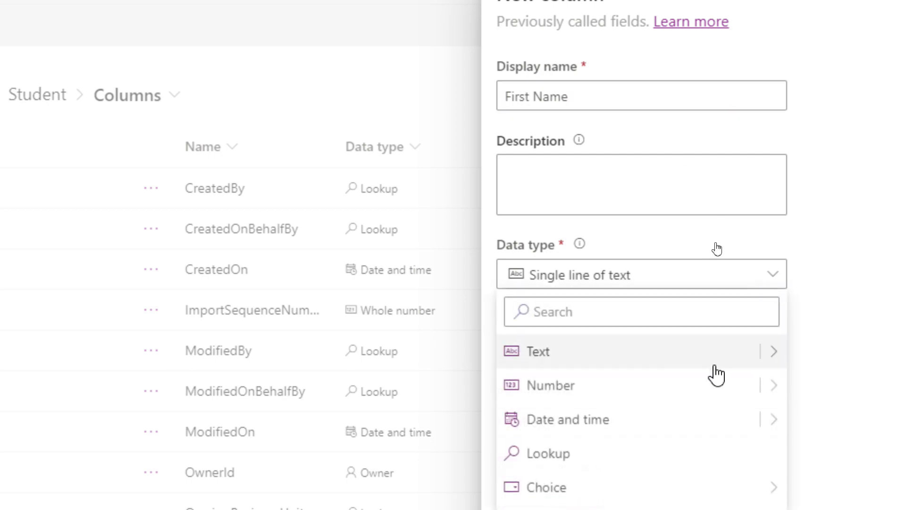
scroll(717, 363, "down", 4)
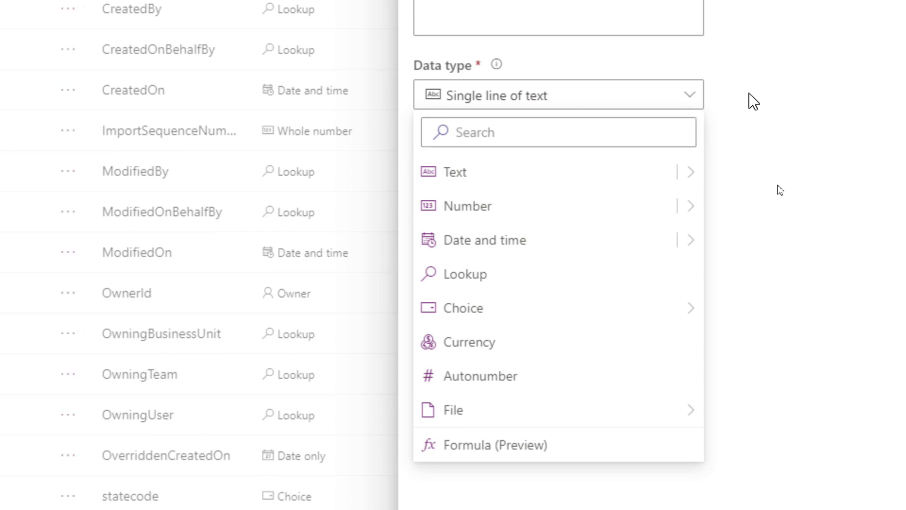
left_click(750, 94)
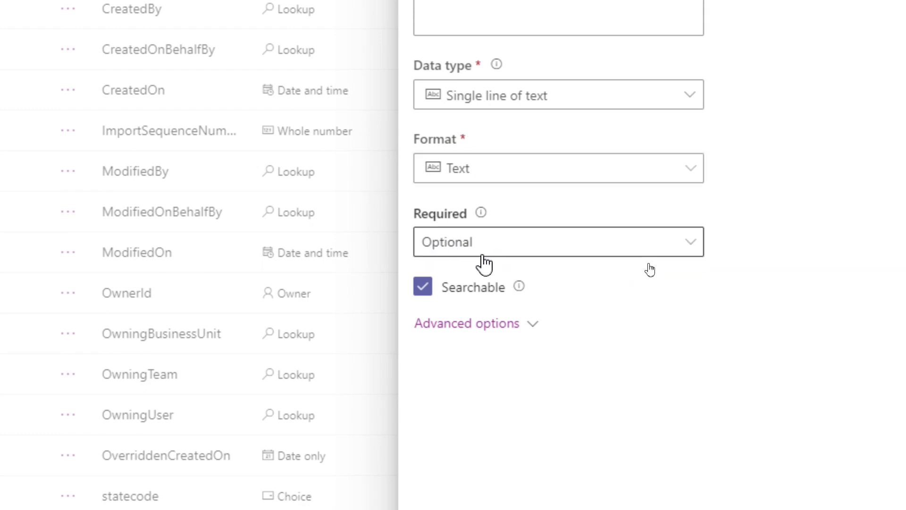
left_click(474, 244)
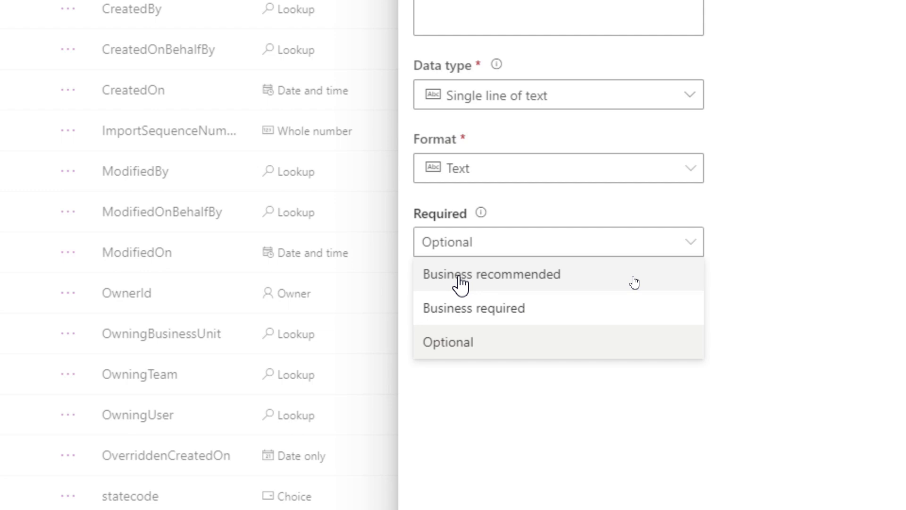
left_click(449, 313)
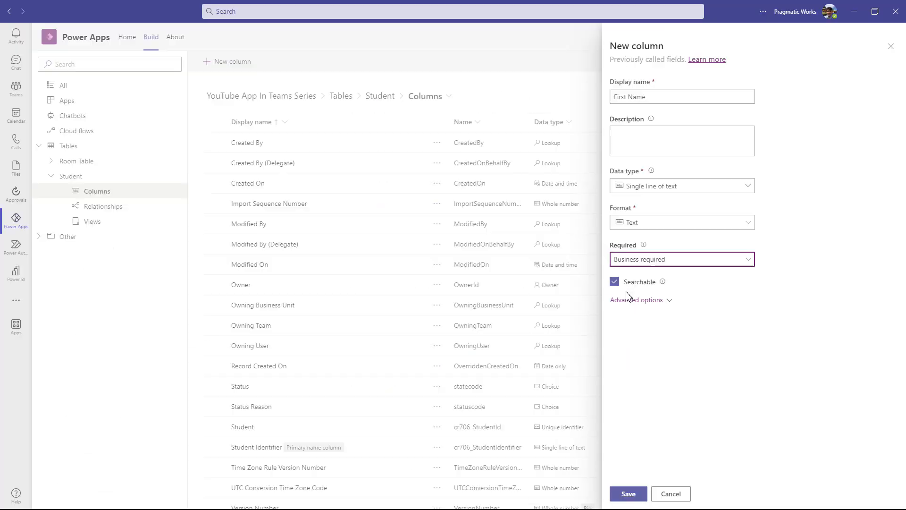
left_click(638, 495)
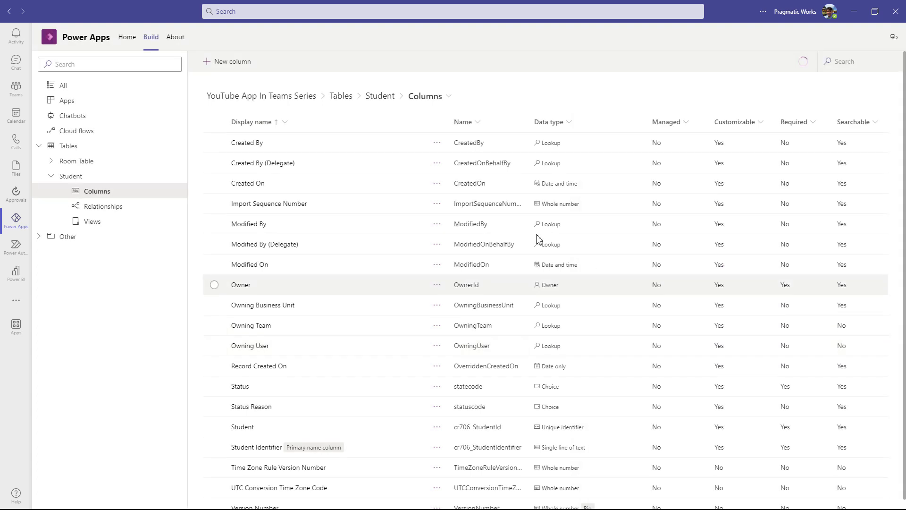
- Add a "Last Name" column to the Student table as a single line of text, make it Business required, and save it
left_click(244, 69)
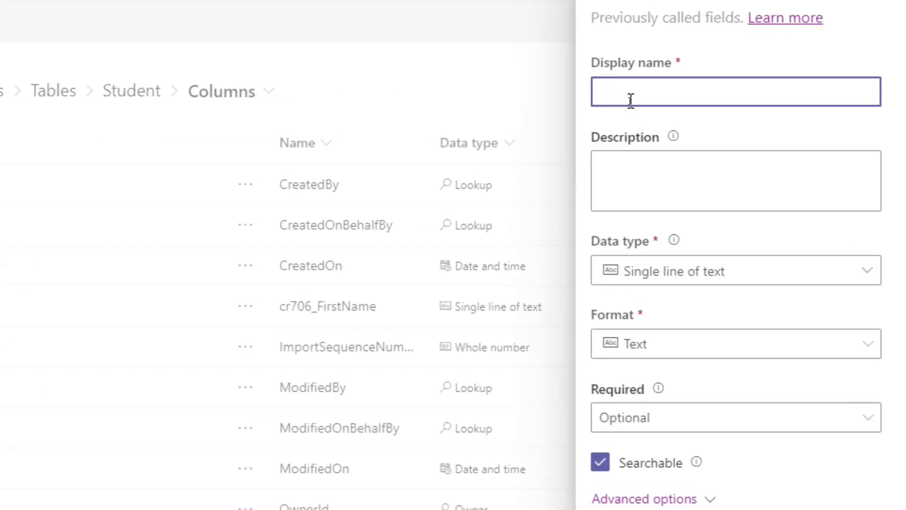
type("Last Name")
left_click(638, 419)
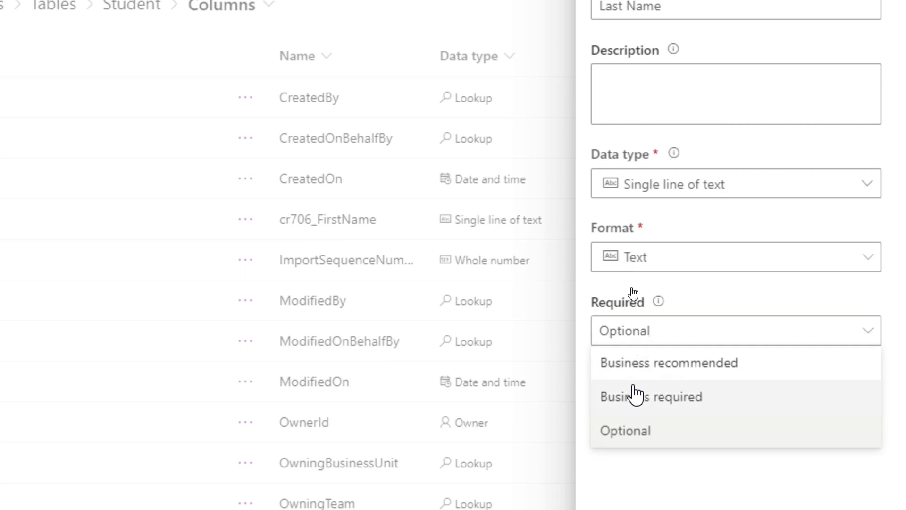
left_click(639, 402)
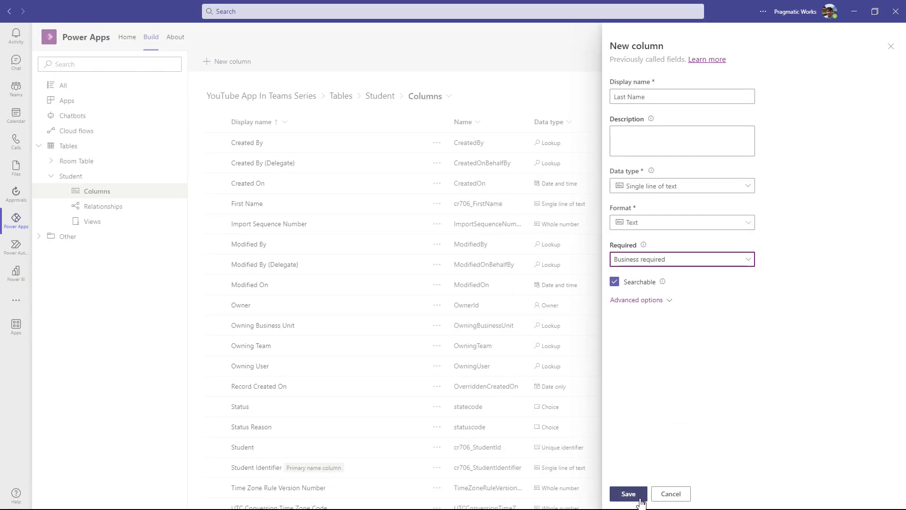
left_click(640, 499)
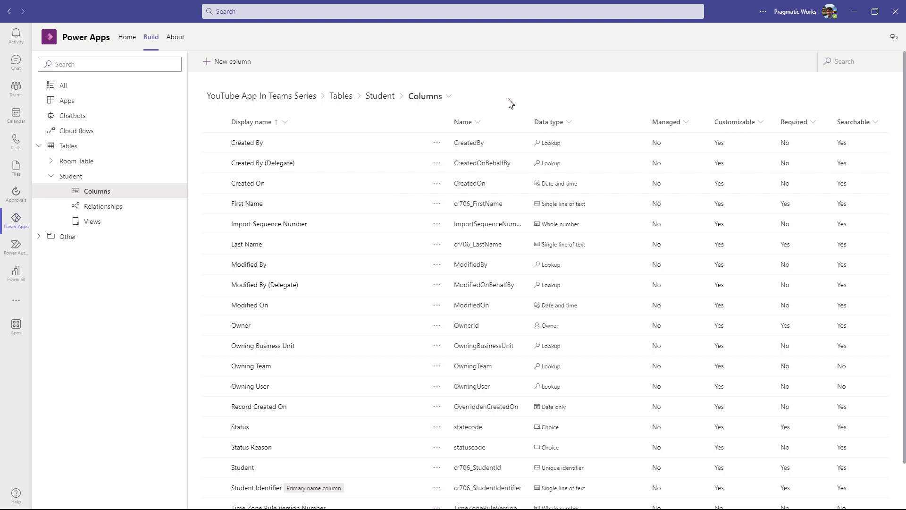
- Add a "Student Email" column to the Student table with the Email format, set it to Business recommended, and save it
left_click(238, 71)
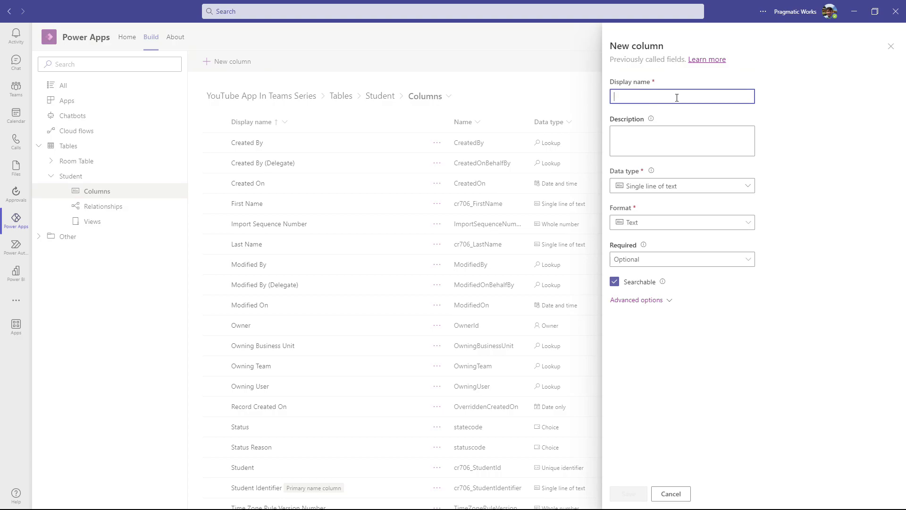
type("S")
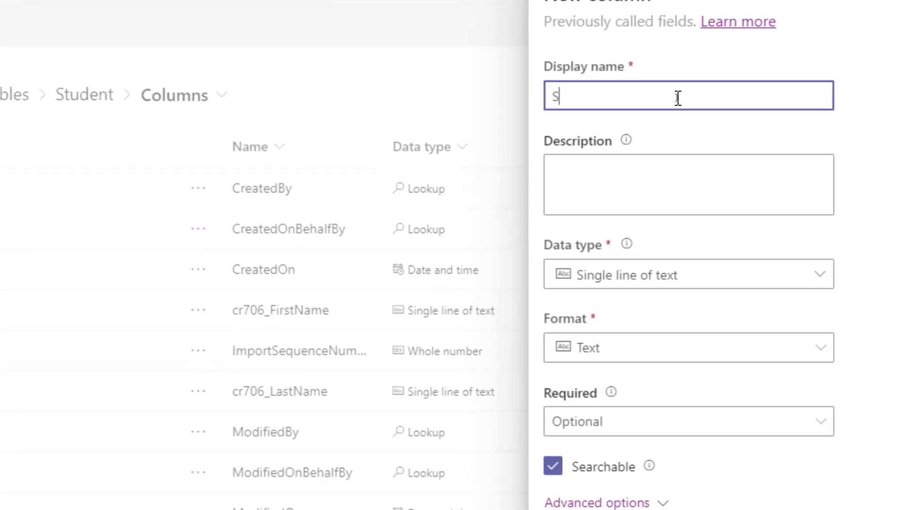
type("tudent Email")
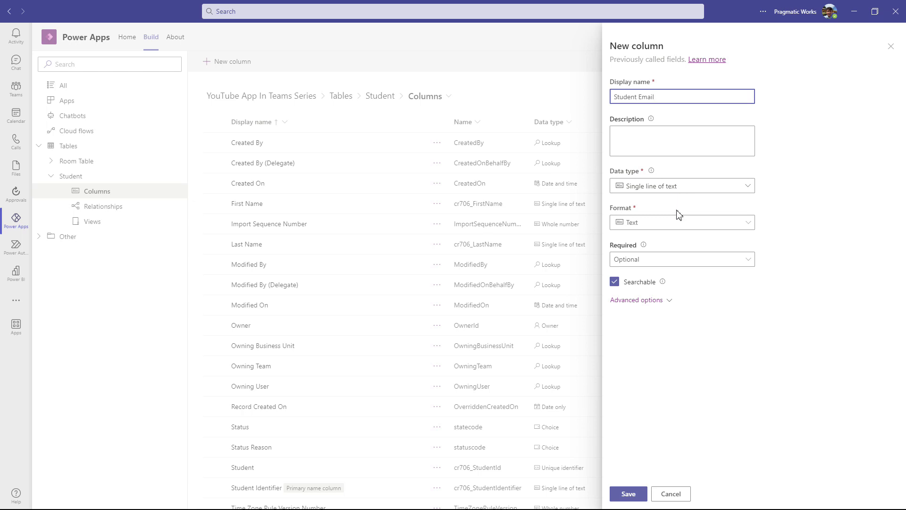
left_click(673, 224)
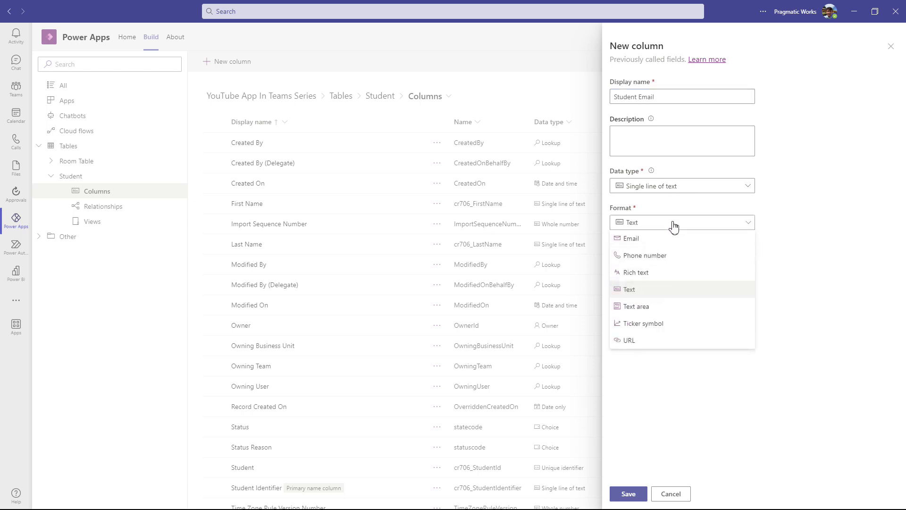
left_click(634, 240)
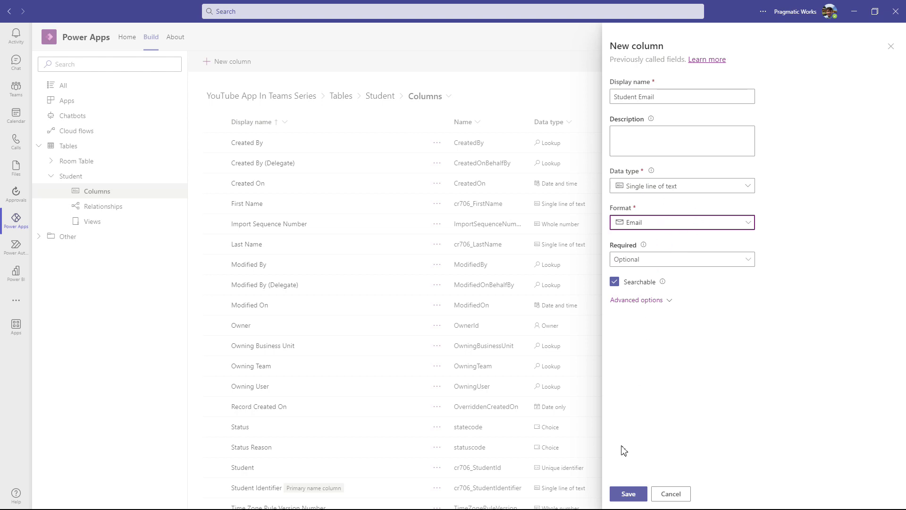
left_click(660, 261)
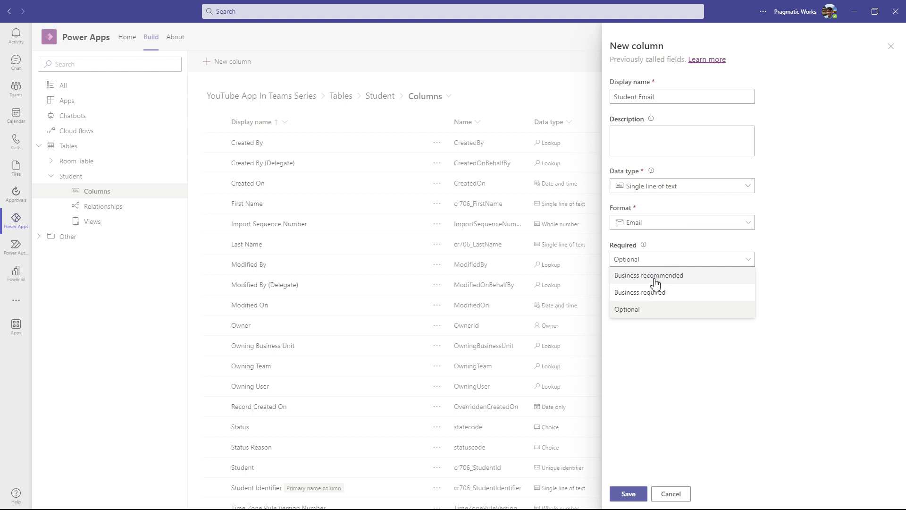
left_click(655, 278)
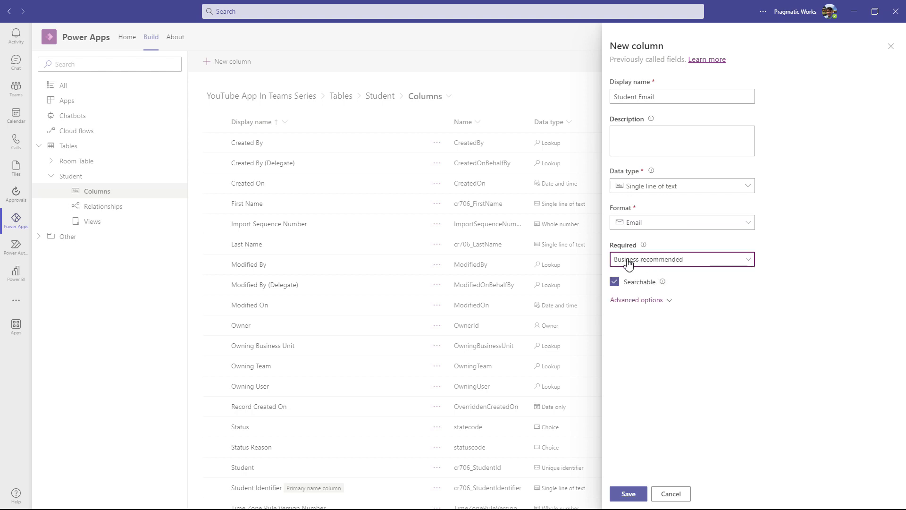
left_click(628, 493)
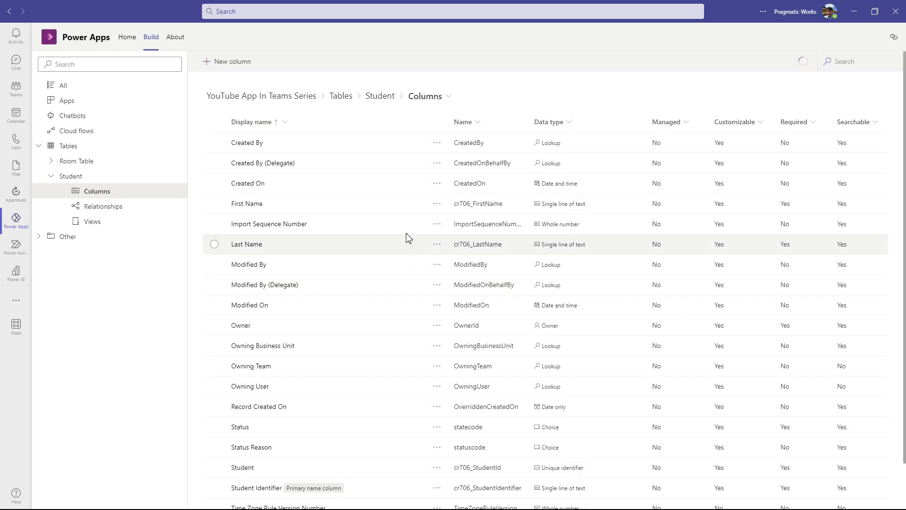
- Add a "Parent Email" column to the Student table with the Email format, set it to Business recommended, and save it
left_click(230, 67)
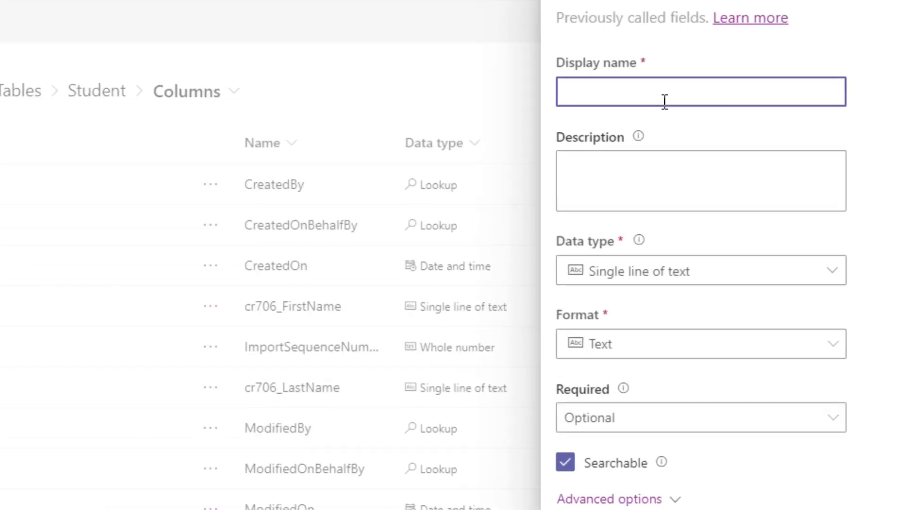
type("Parent Email")
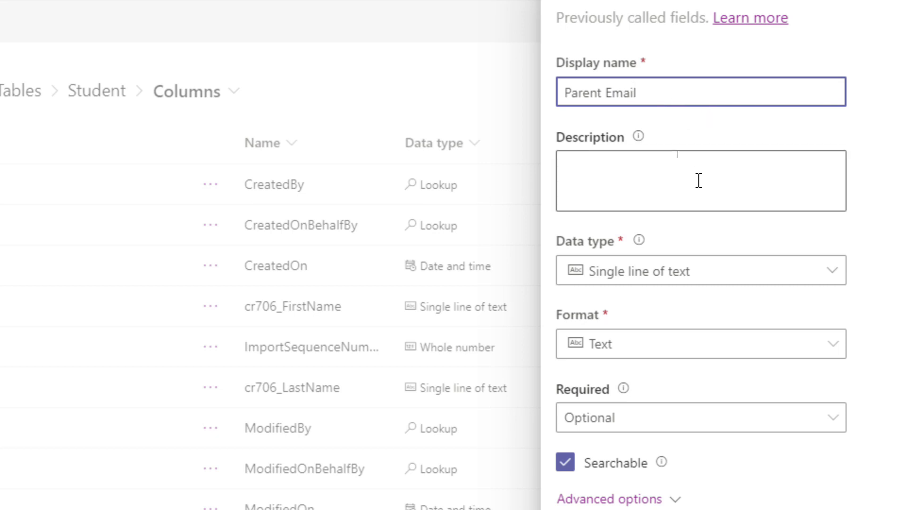
left_click(713, 356)
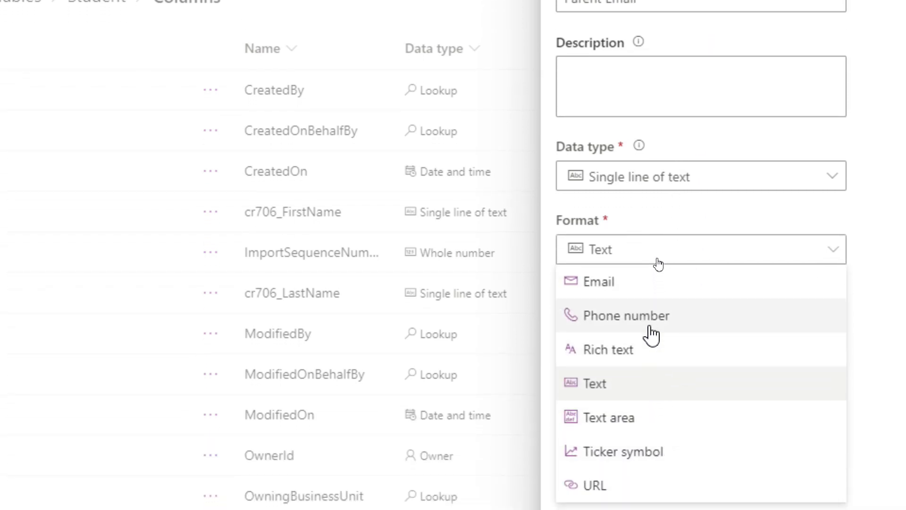
left_click(654, 286)
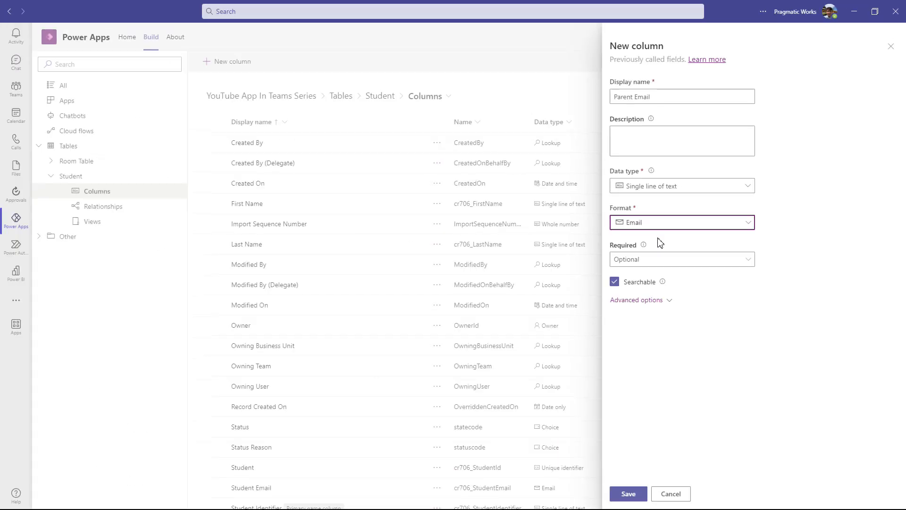
left_click(653, 265)
left_click(657, 280)
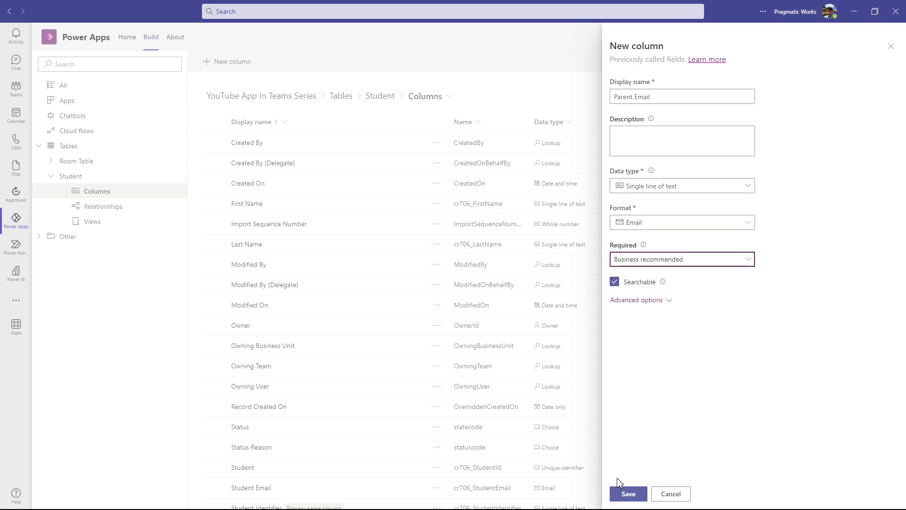
left_click(628, 493)
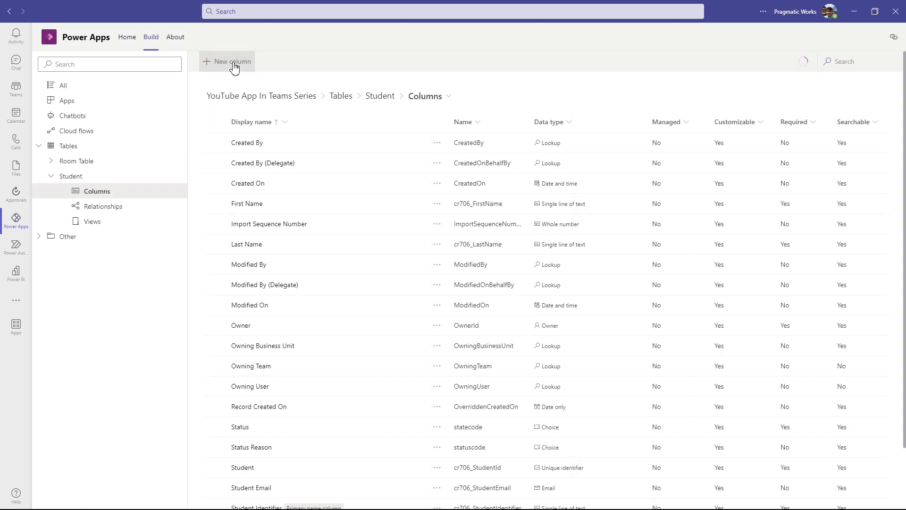
- Add an optional "Grade Level" column to the Student table as a single line of text and save it
left_click(233, 66)
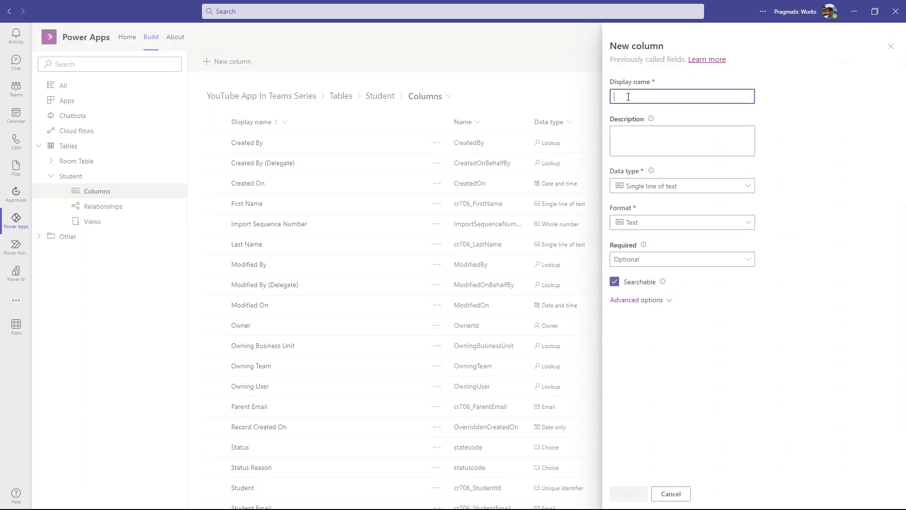
type("Grade Level")
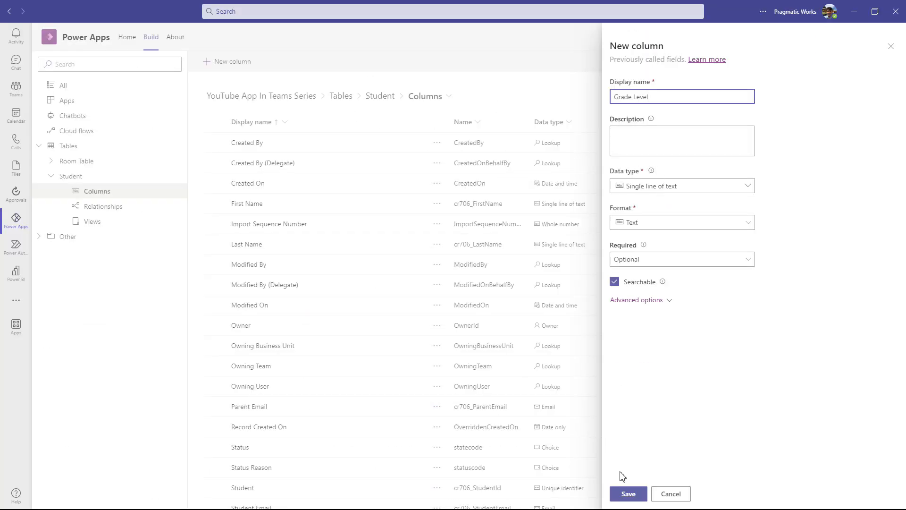
left_click(631, 494)
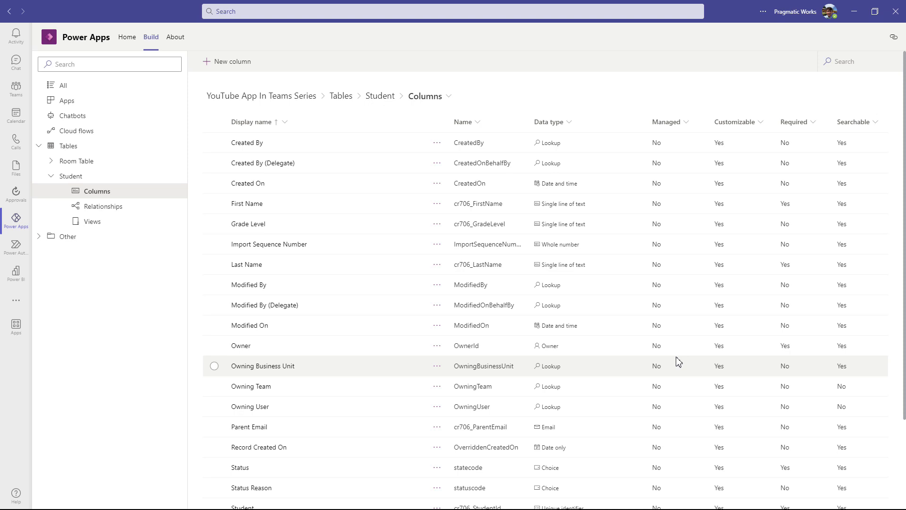
- Open the Student table's overview and review which existing columns can be shown, leaving the selection as it is
left_click(381, 98)
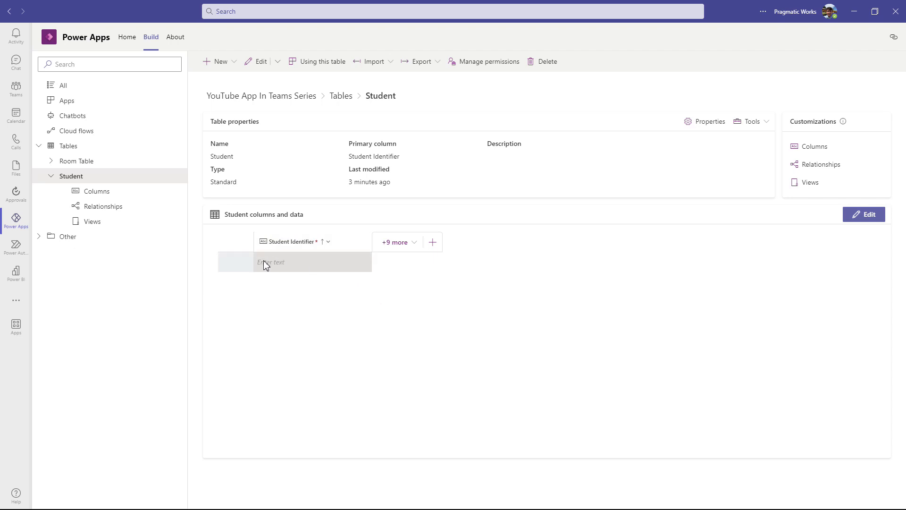
left_click(415, 246)
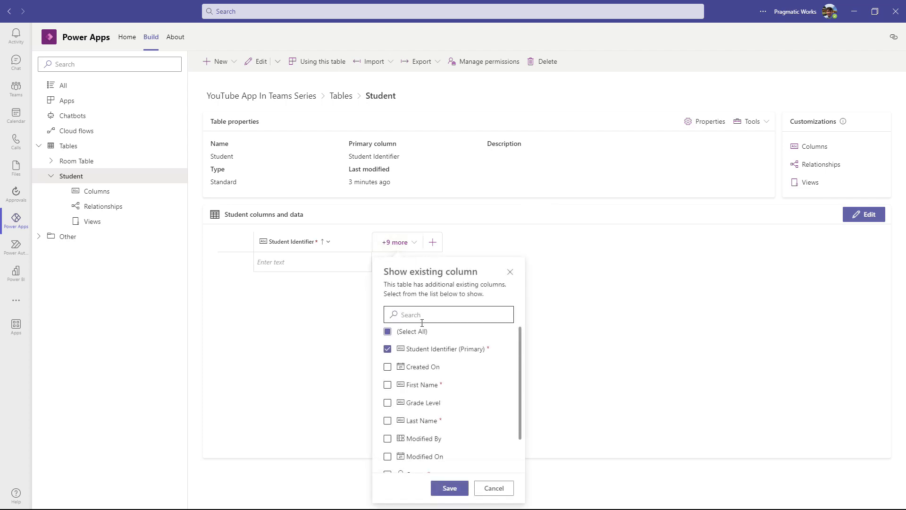
scroll(413, 399, "down", 2)
scroll(424, 391, "up", 2)
left_click(491, 491)
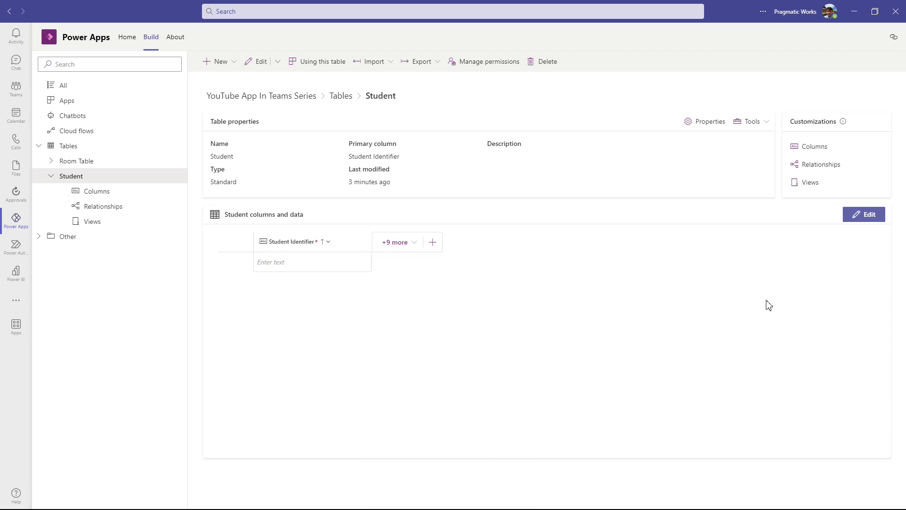
- Open the Student table for editing and show its First Name, Last Name, Grade Level, Parent Email and Student Email columns
left_click(868, 215)
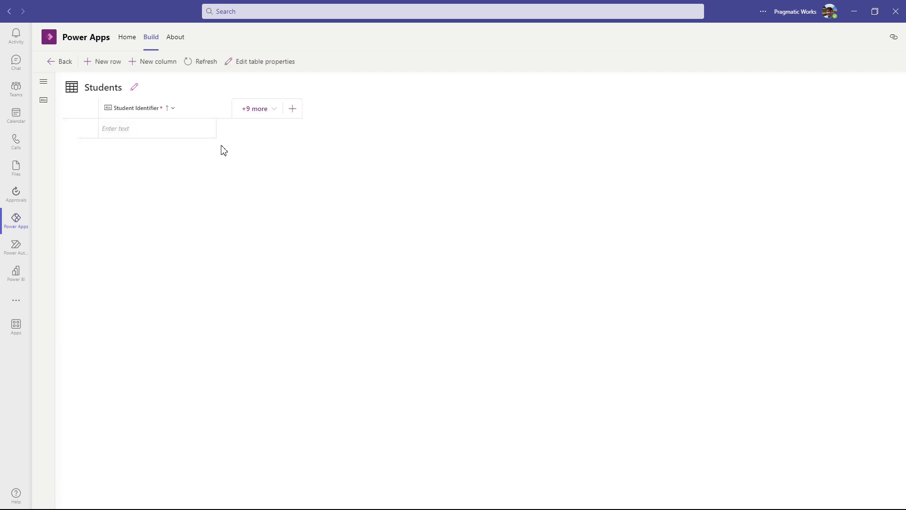
left_click(272, 111)
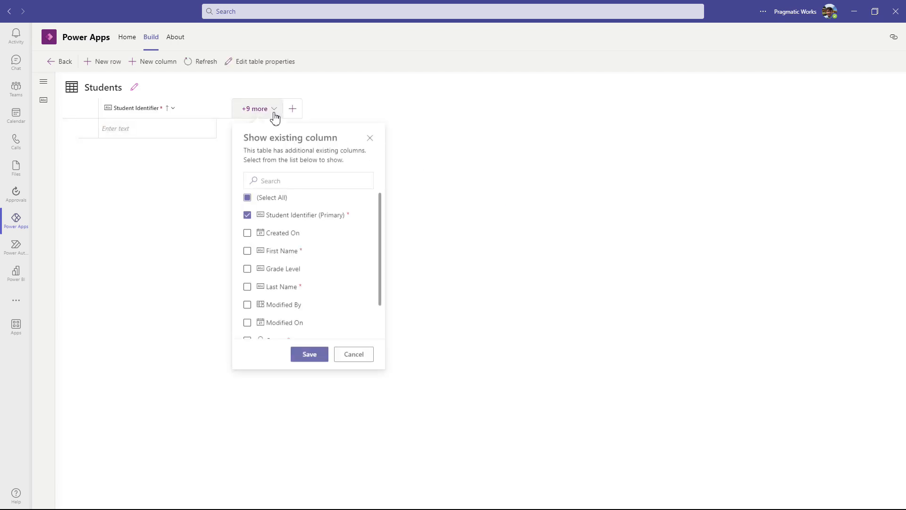
left_click(247, 251)
left_click(247, 287)
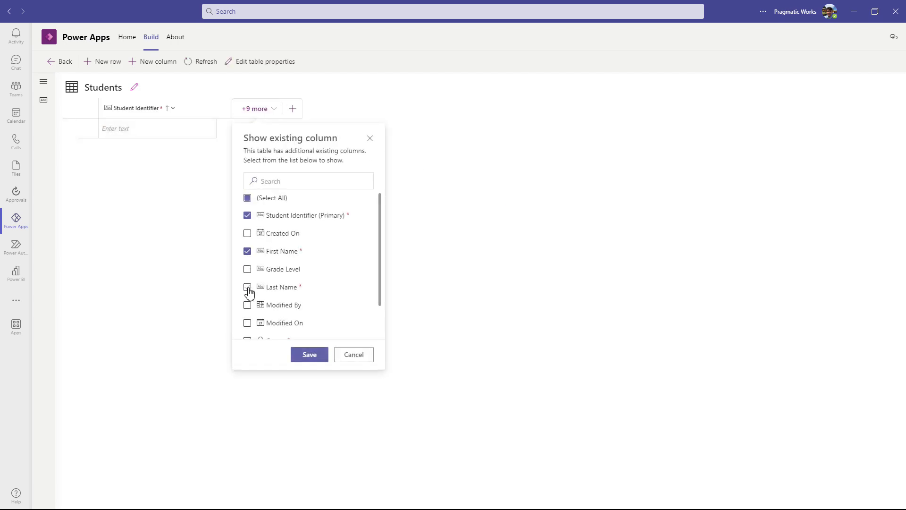
left_click(247, 269)
scroll(251, 283, "down", 1)
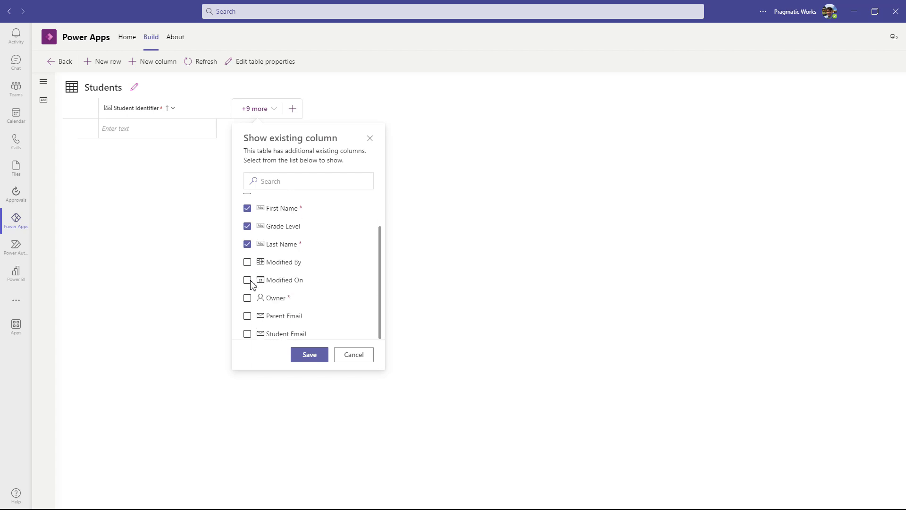
left_click(247, 316)
left_click(247, 334)
scroll(288, 292, "up", 2)
left_click(309, 355)
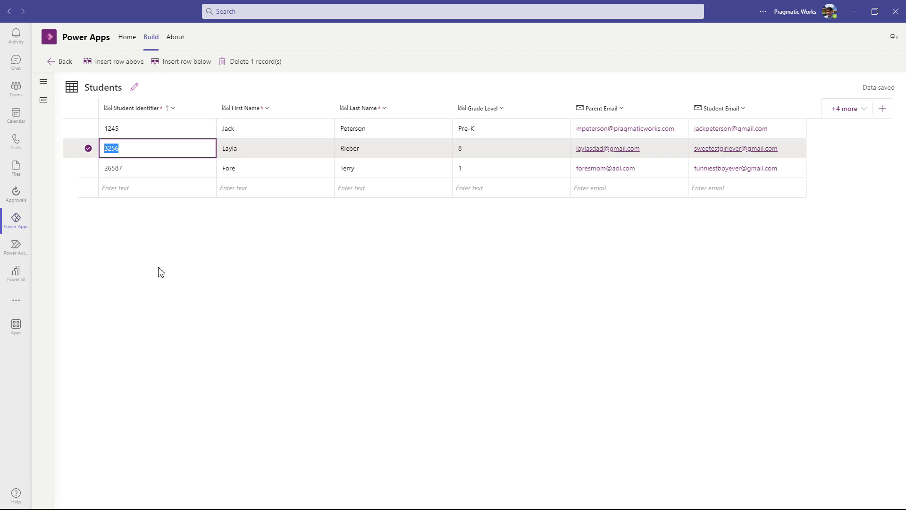
- Close the Student table editor and open the Room Table's overview
left_click(61, 68)
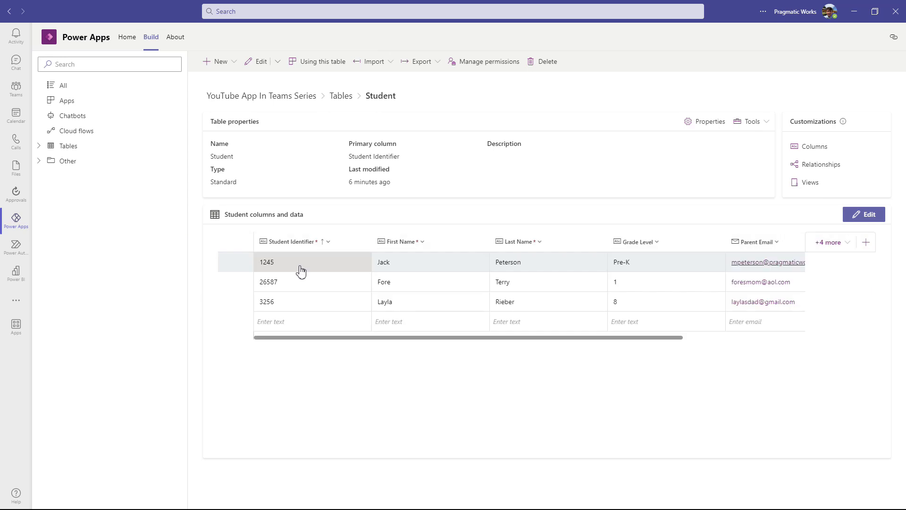
left_click(39, 146)
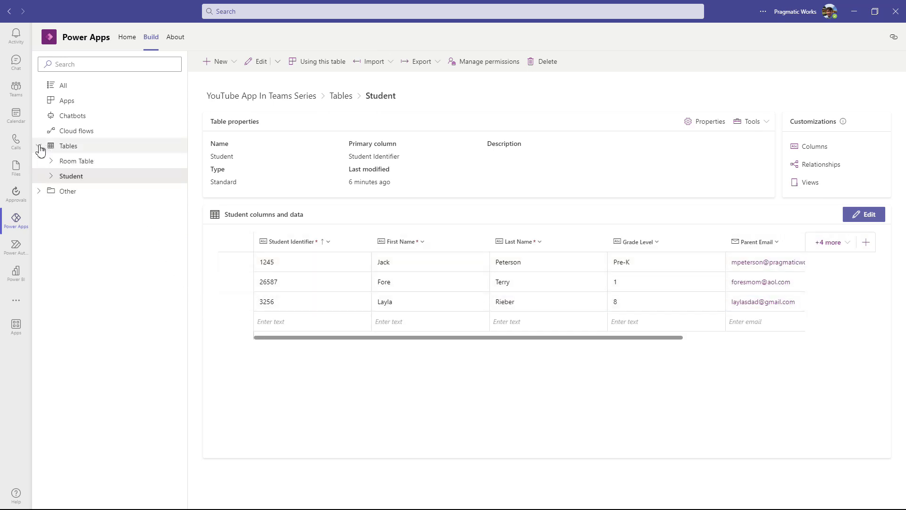
left_click(84, 162)
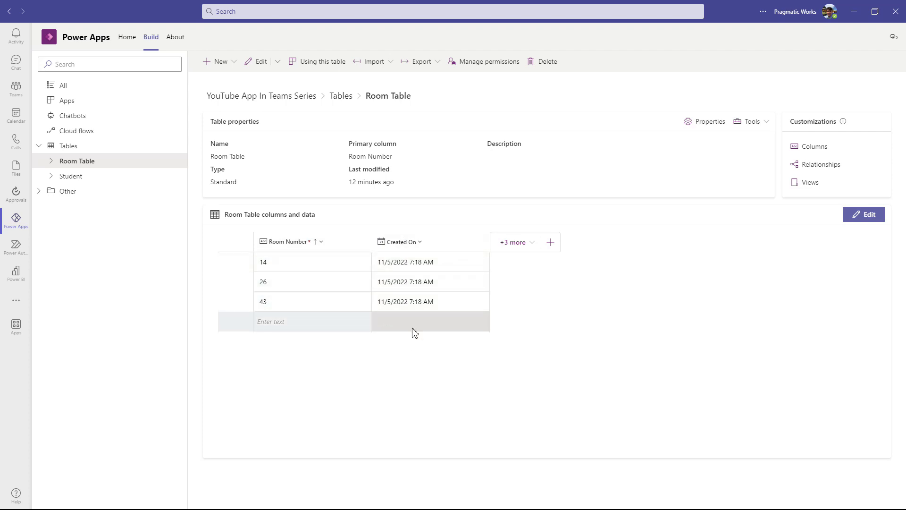
- Show the Modified By, Owner and Modified On columns in the Room Table's data view
left_click(536, 249)
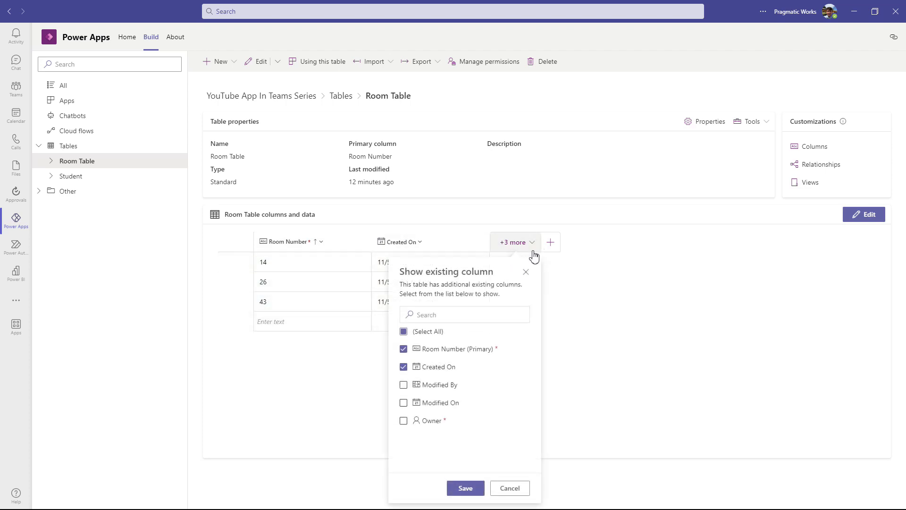
left_click(404, 385)
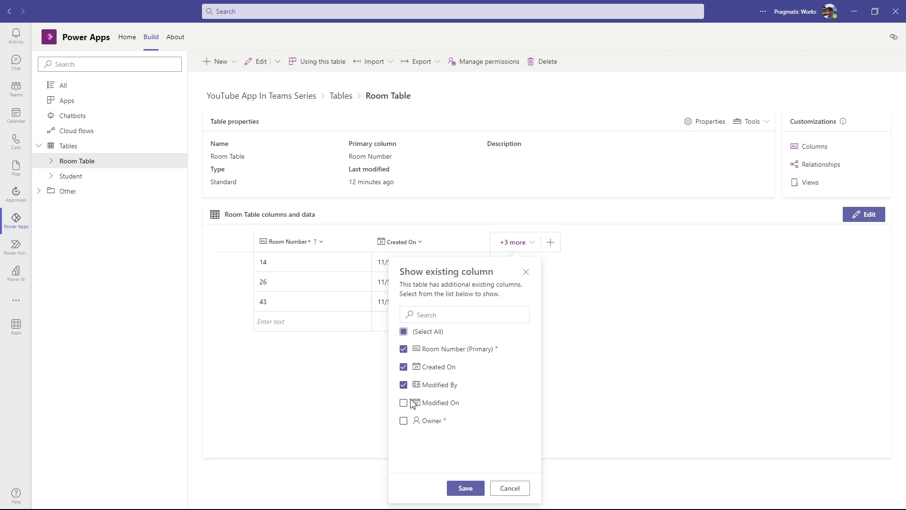
left_click(403, 420)
left_click(404, 403)
left_click(462, 488)
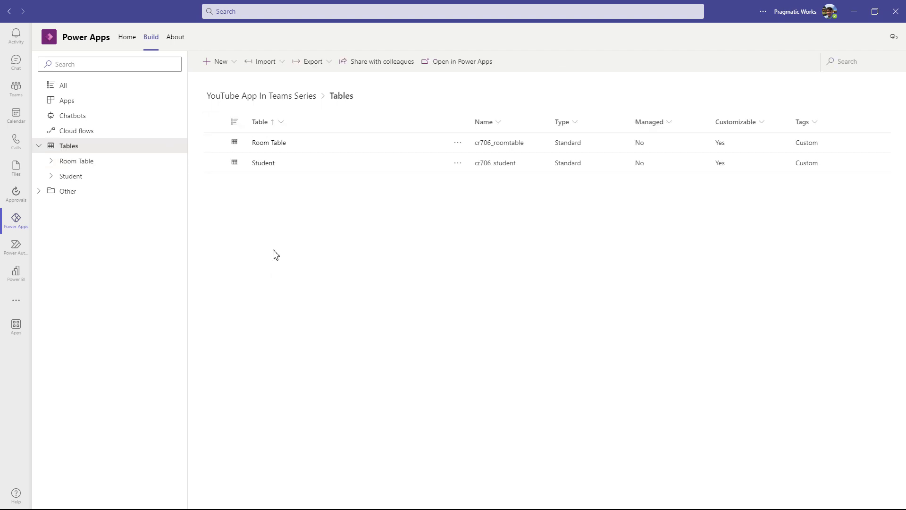
- Create a table named Student Check In And Out with the primary column Check In Identifier
left_click(229, 66)
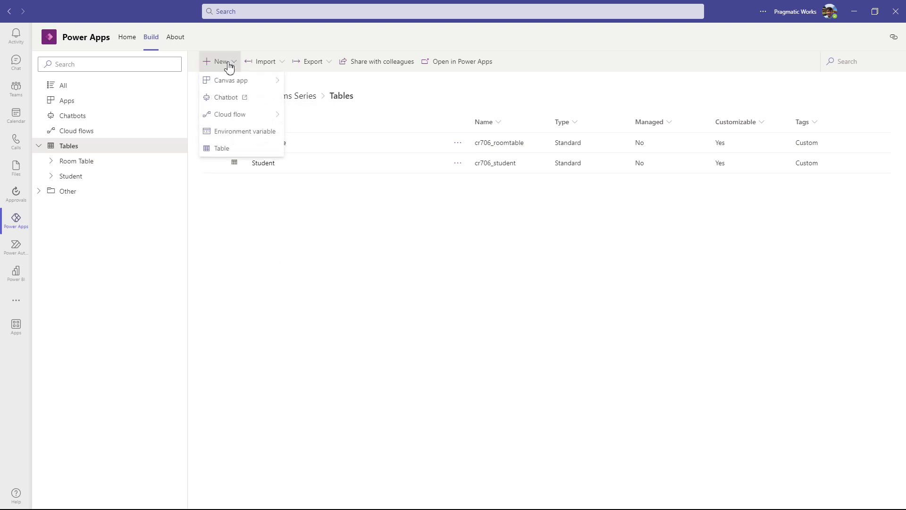
left_click(222, 149)
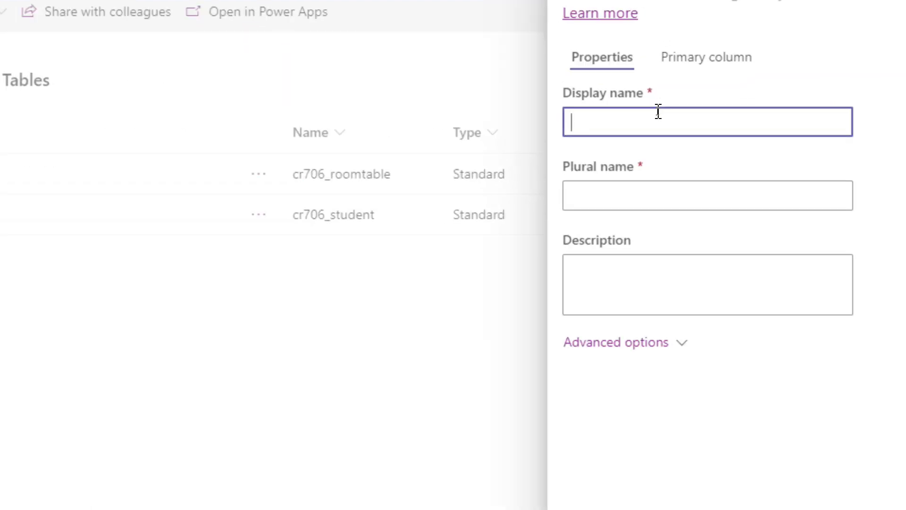
type("Student Check In And Out")
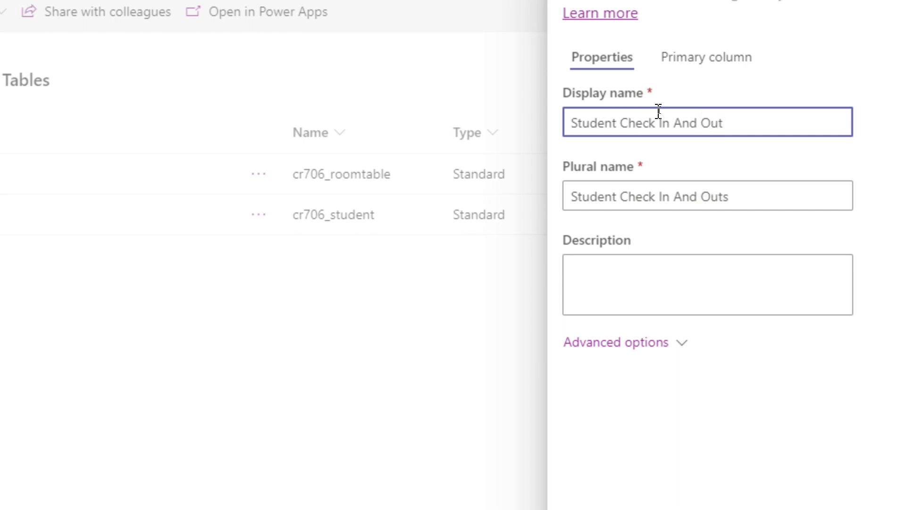
left_click(710, 59)
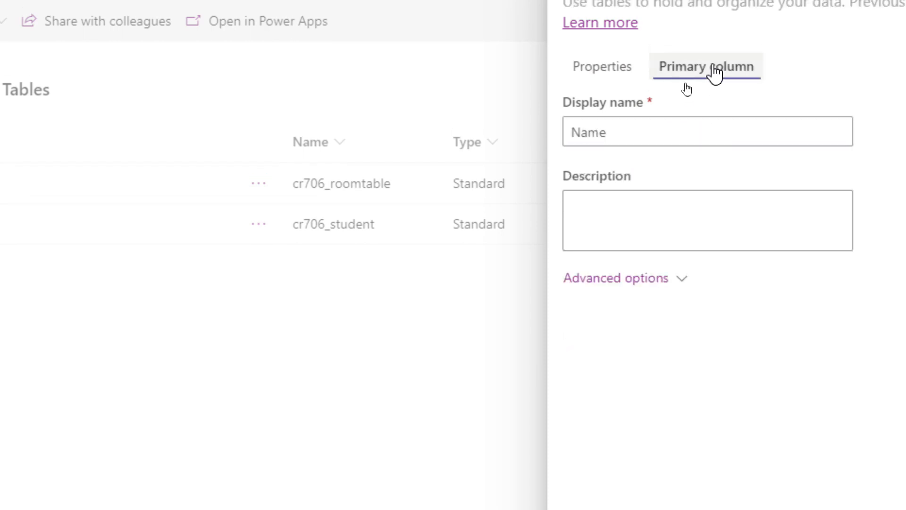
double_click(596, 135)
type("Check In I")
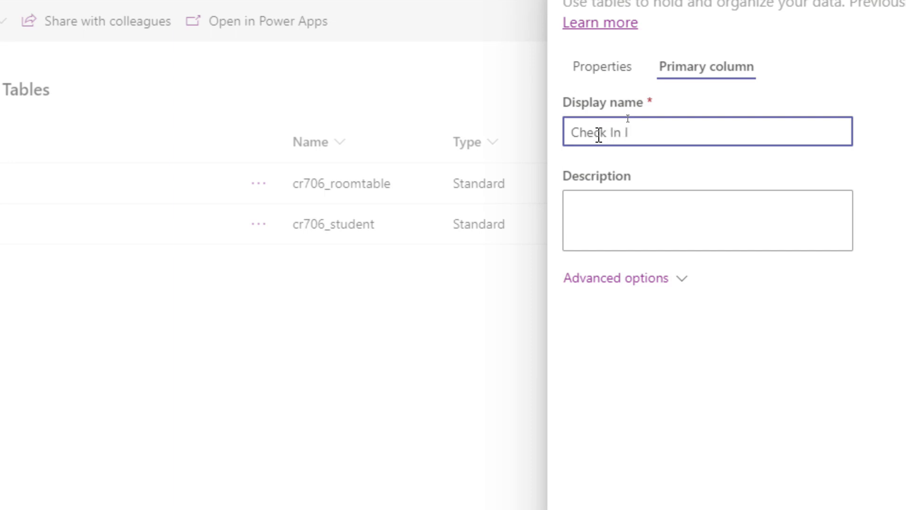
type("dentifier")
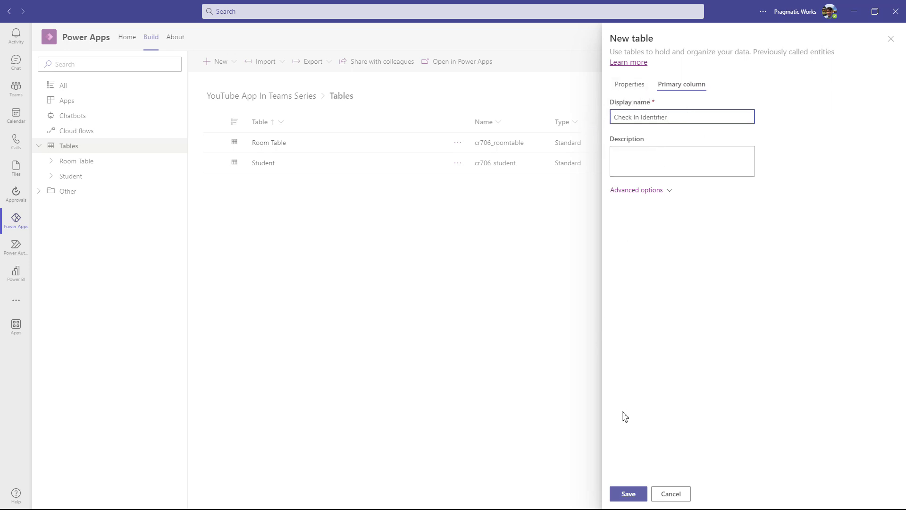
left_click(628, 493)
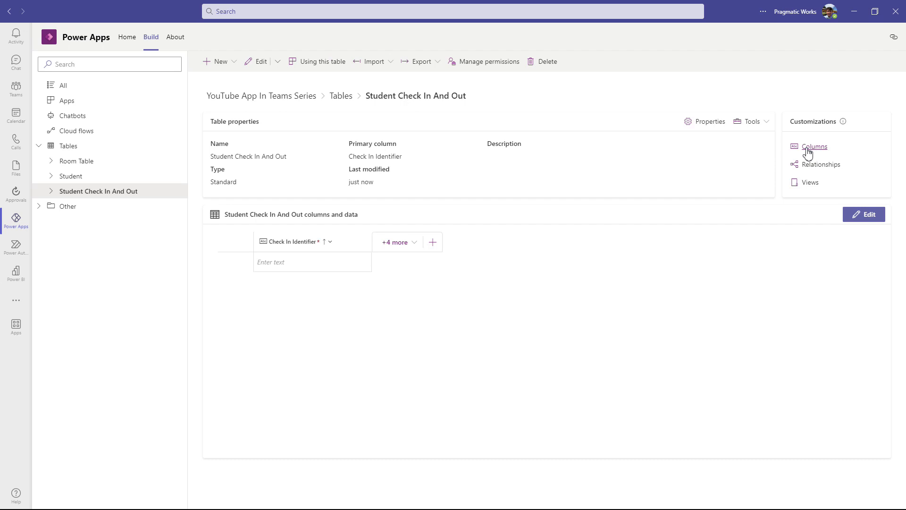
- Open the Check In Identifier column of the Student Check In And Out table and change its data type to Autonumber
left_click(808, 150)
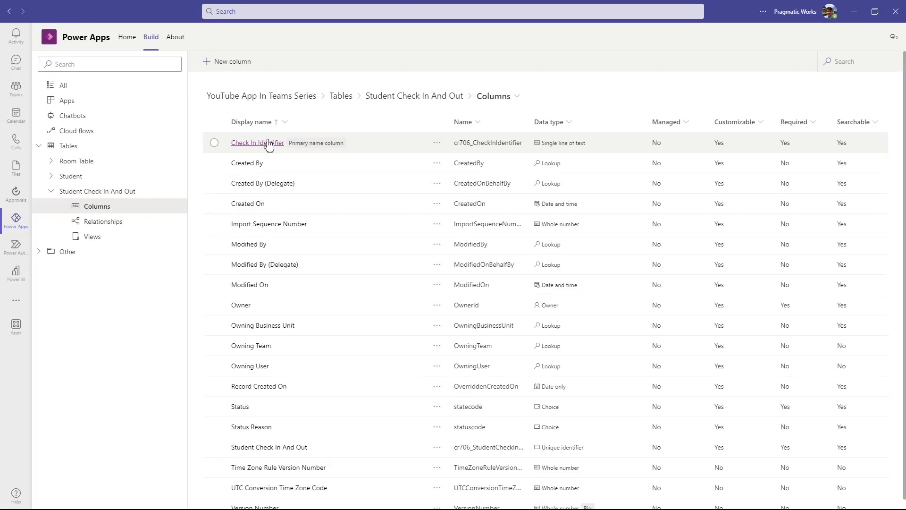
left_click(254, 150)
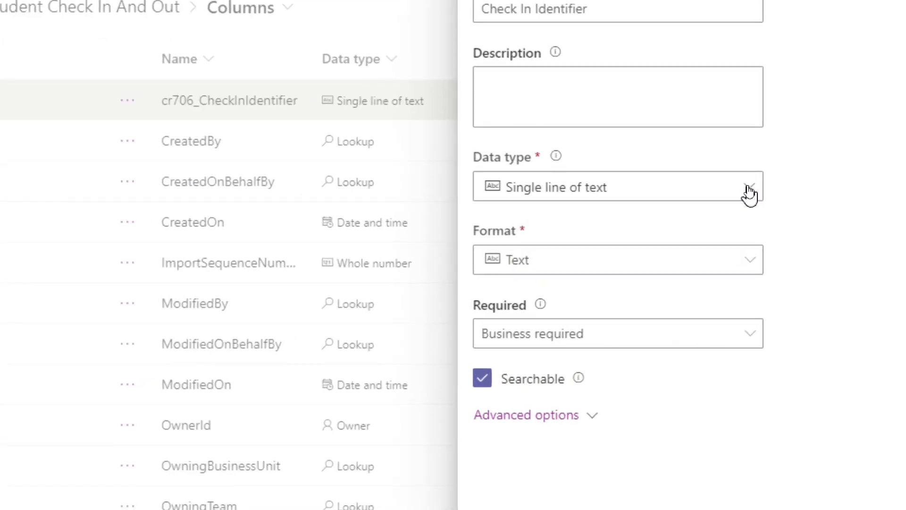
left_click(749, 193)
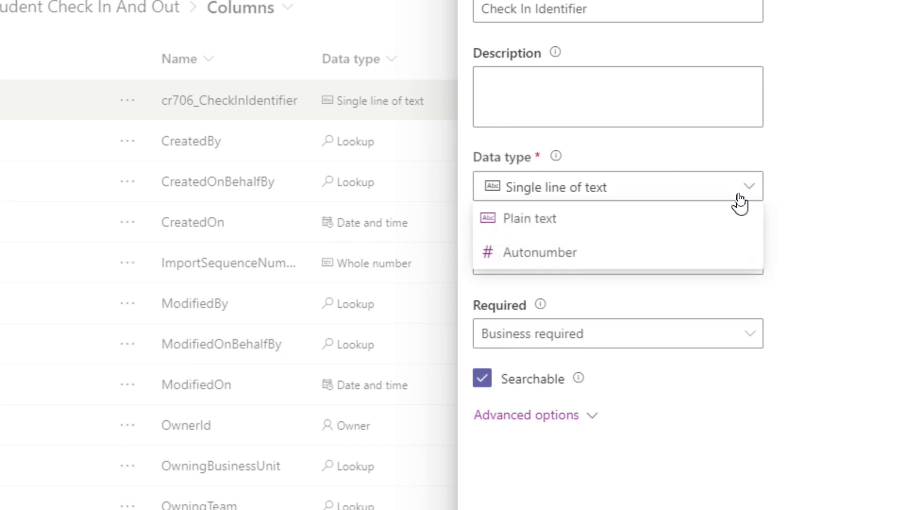
left_click(647, 257)
scroll(624, 220, "down", 1)
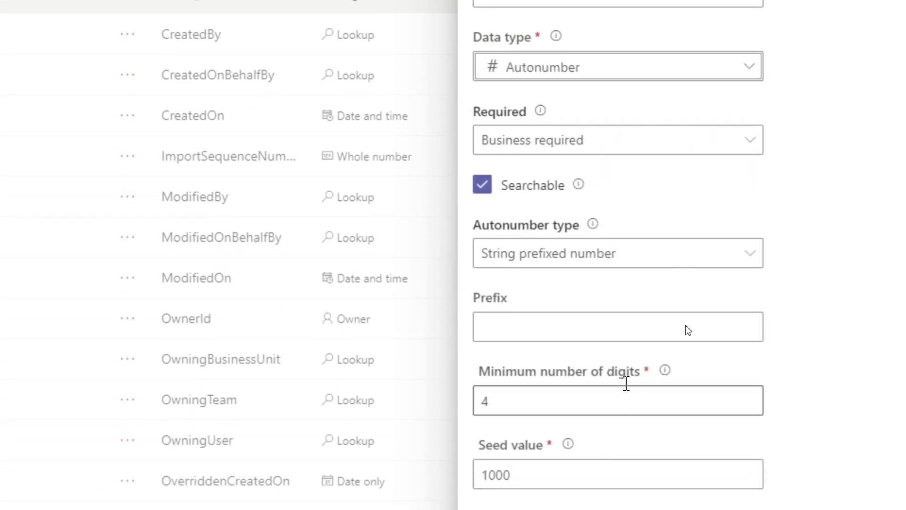
- Use a string prefixed number with the prefix chk for the Check In Identifier autonumber and save the column
left_click(559, 262)
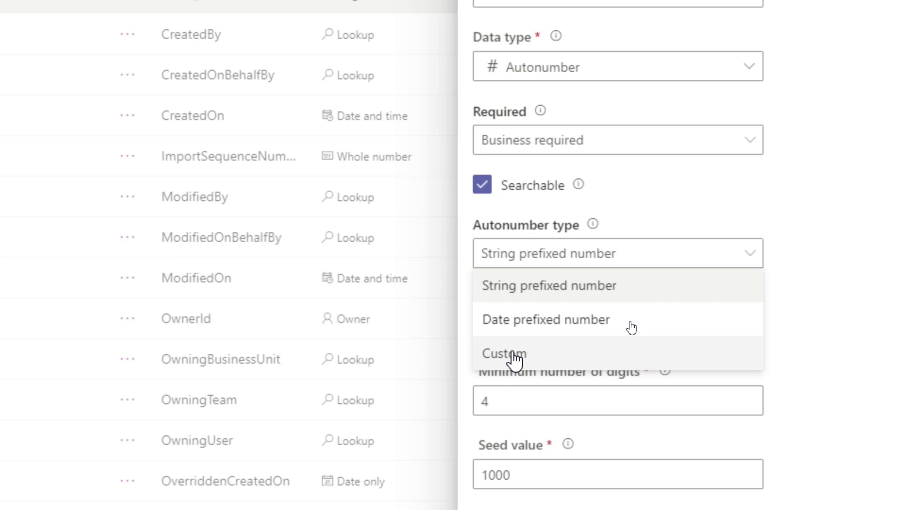
left_click(538, 289)
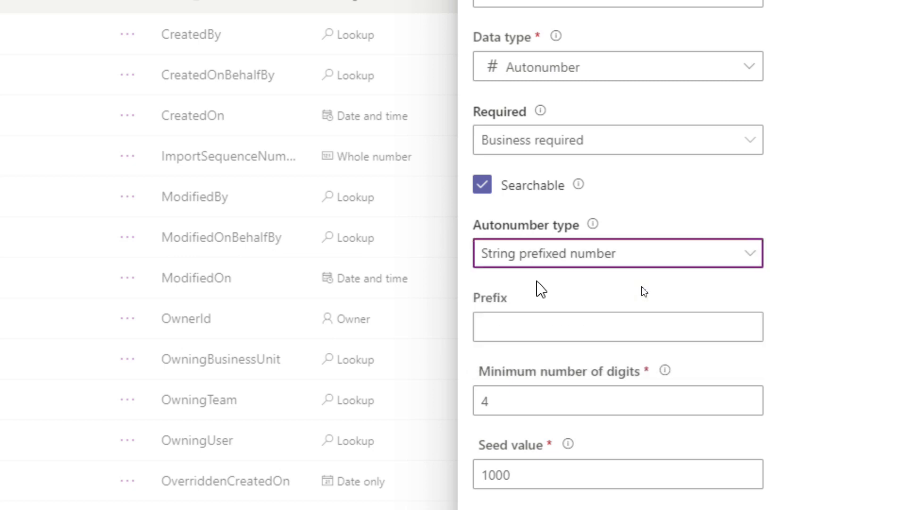
left_click(507, 326)
type("chk")
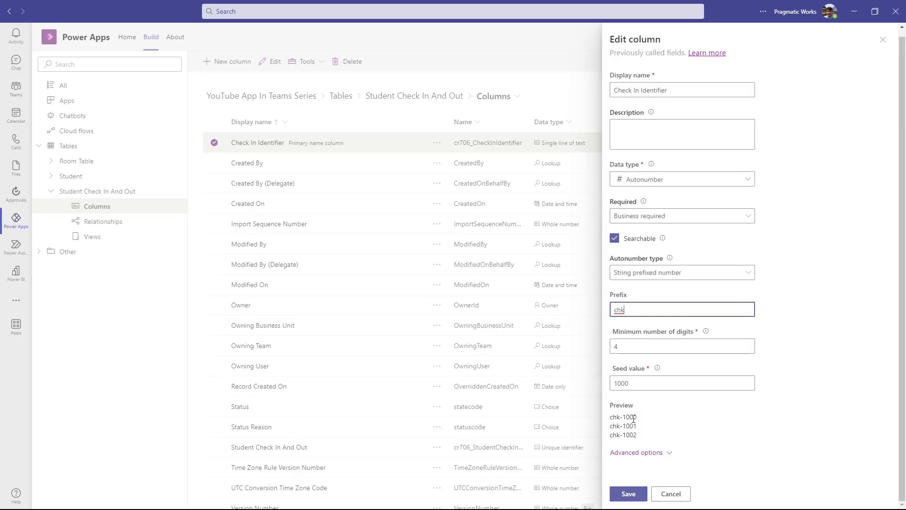
left_click(630, 494)
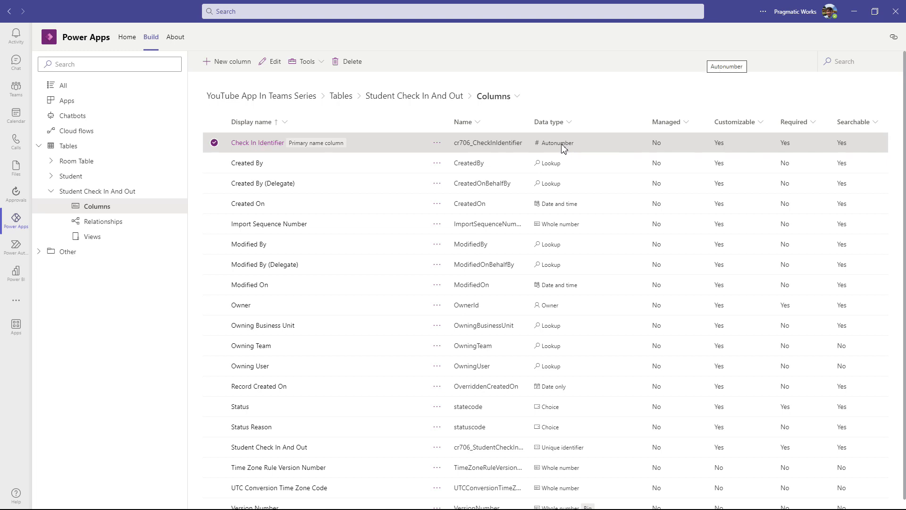
- Start a new column named Student in the Student Check In And Out table with the Lookup data type
left_click(236, 65)
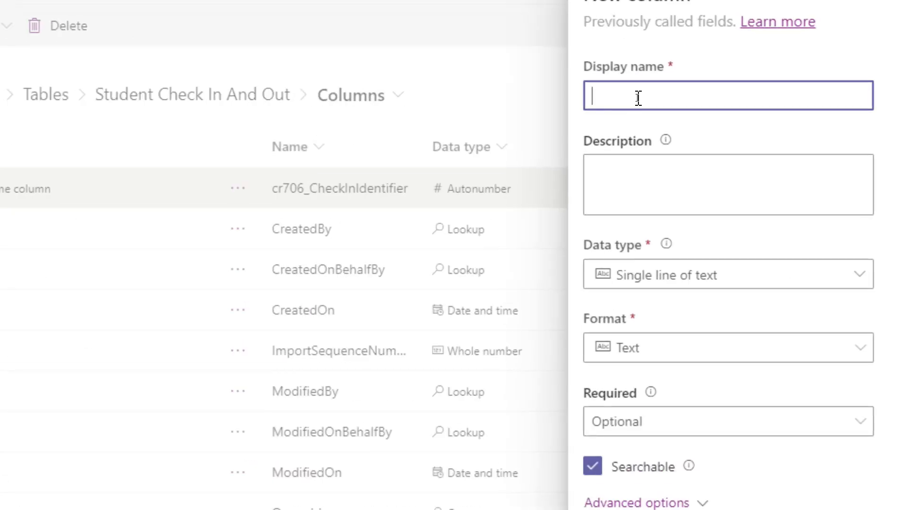
type("Student")
key("BackSpace")
key("BackSpace")
key("BackSpace")
type("ent")
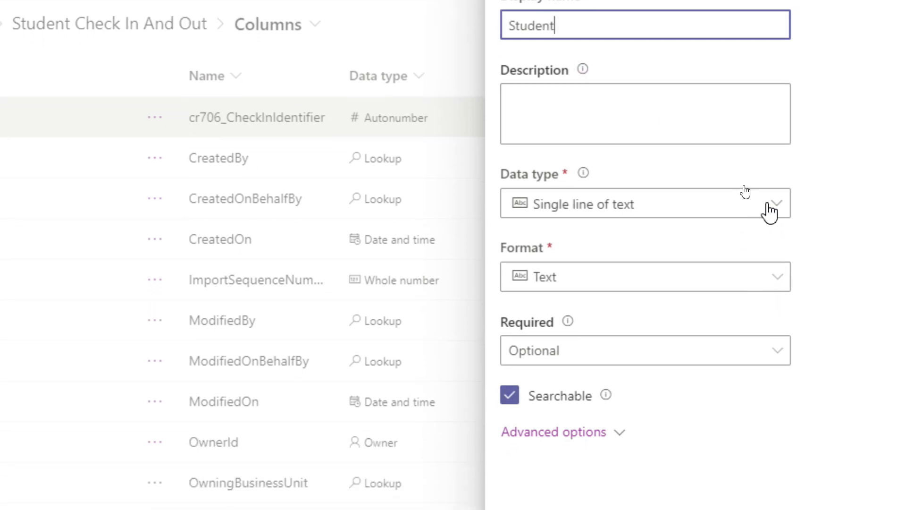
left_click(770, 211)
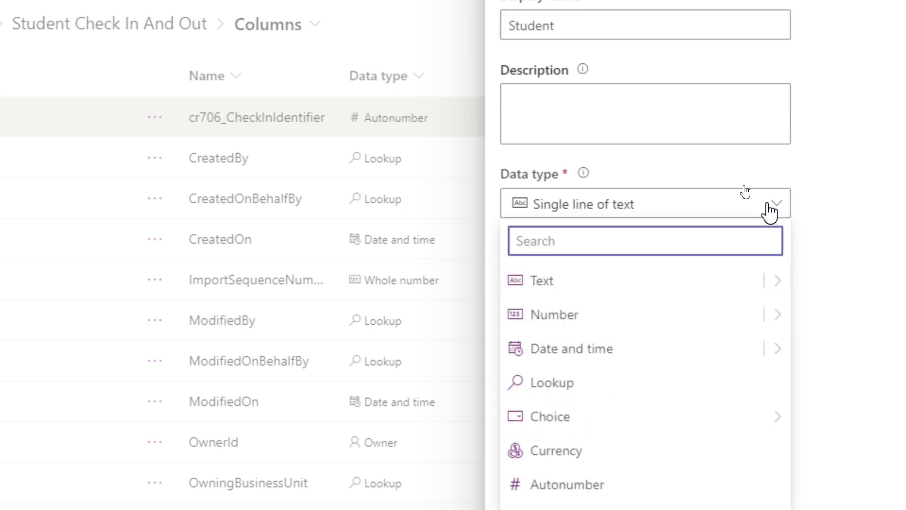
left_click(692, 381)
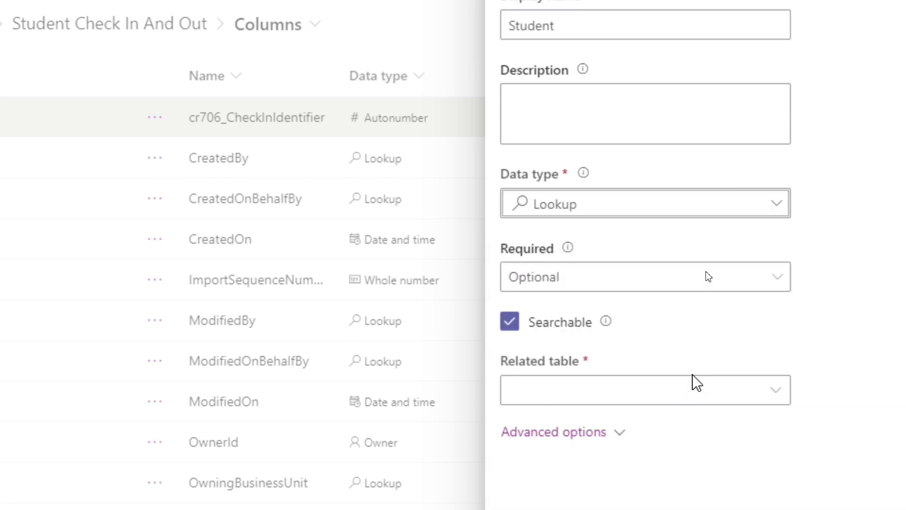
- Make the Student lookup column business required, relate it to the Student table and save it
left_click(635, 292)
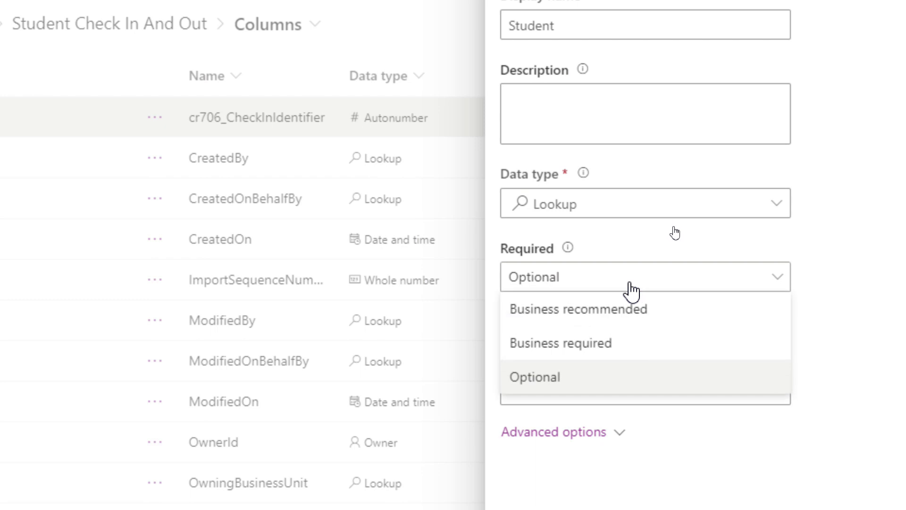
left_click(591, 349)
left_click(569, 389)
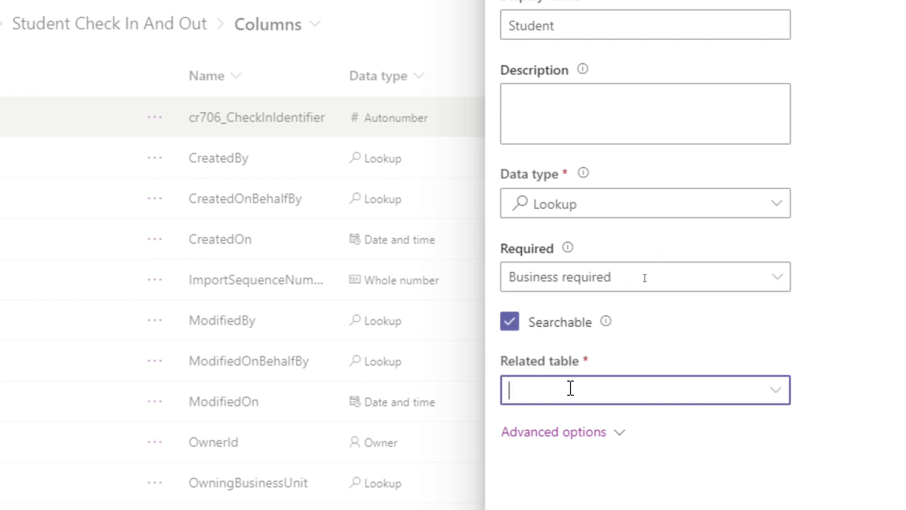
type("stude")
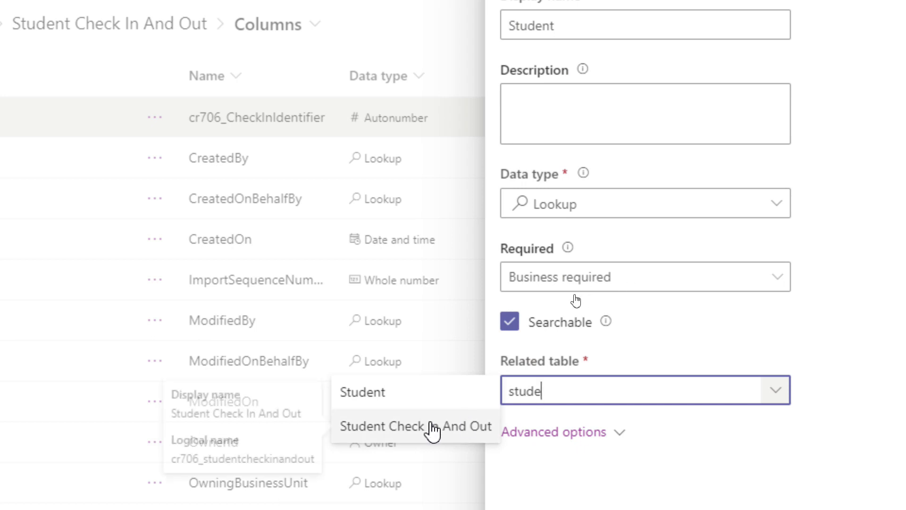
left_click(406, 405)
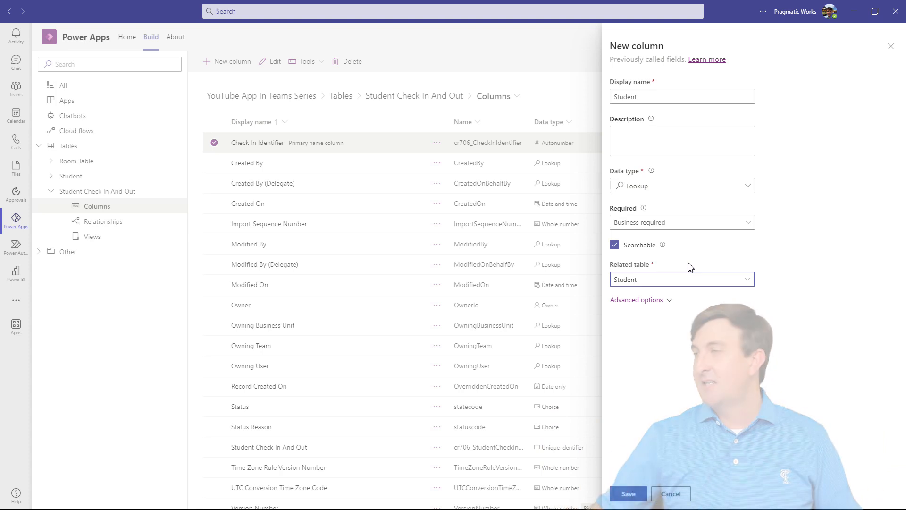
left_click(636, 488)
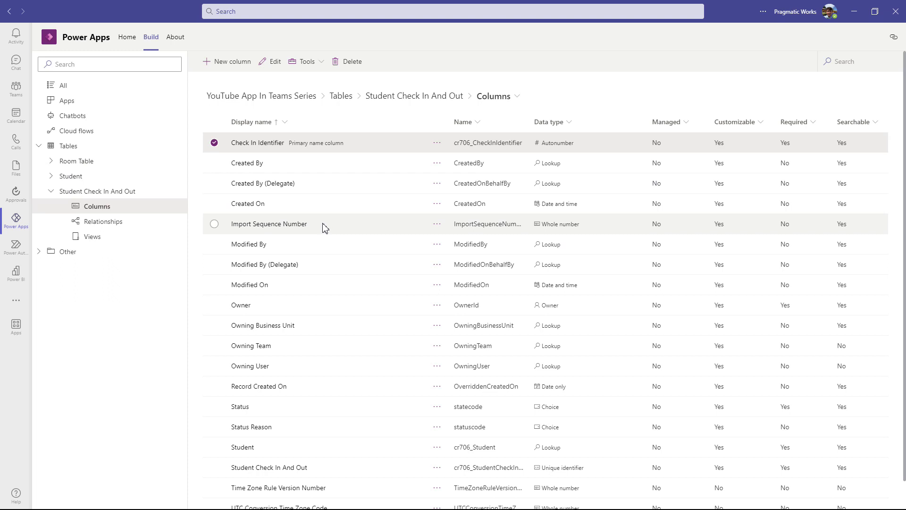
- Start a new column named Location with the Lookup data type
left_click(229, 64)
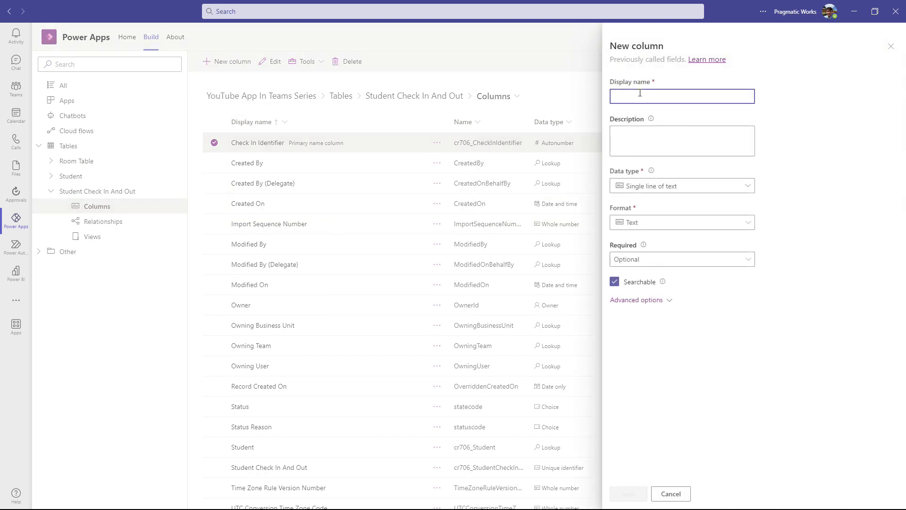
type("Location")
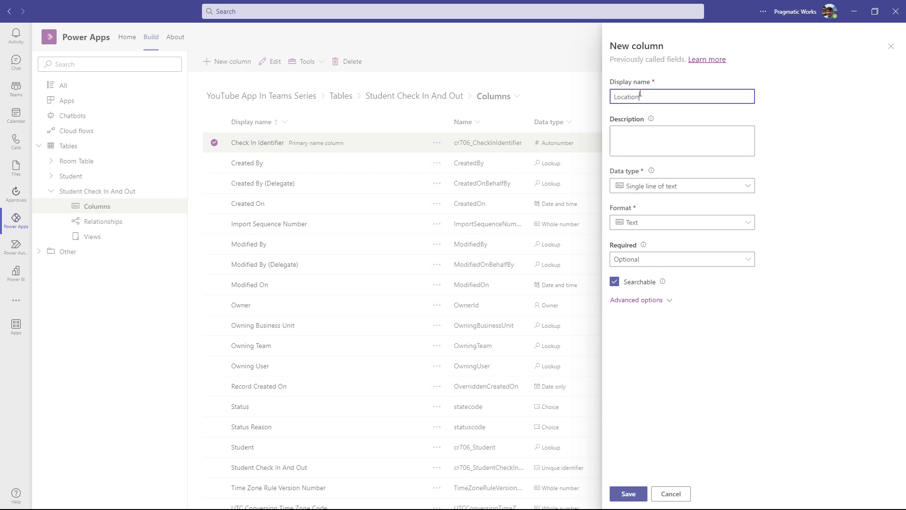
left_click(701, 188)
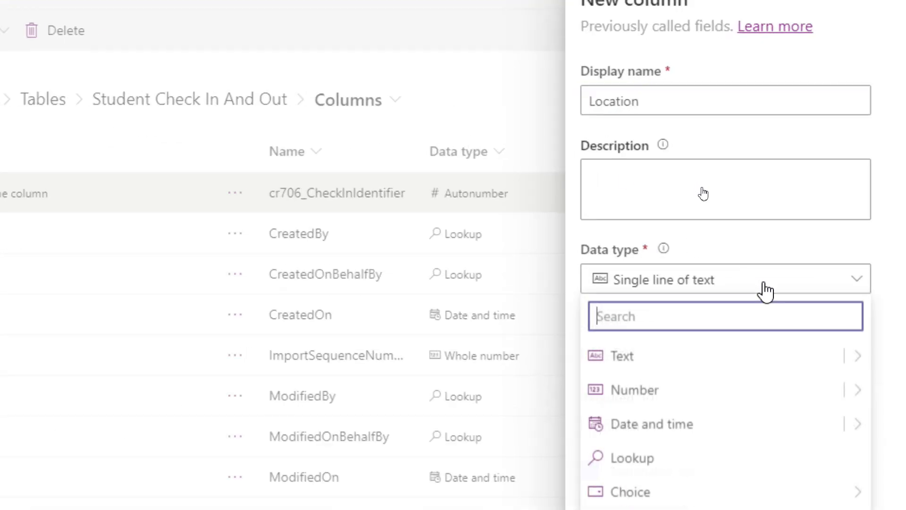
left_click(710, 461)
- Make the Location lookup column business required, relate it to the Room Table and save it
left_click(725, 259)
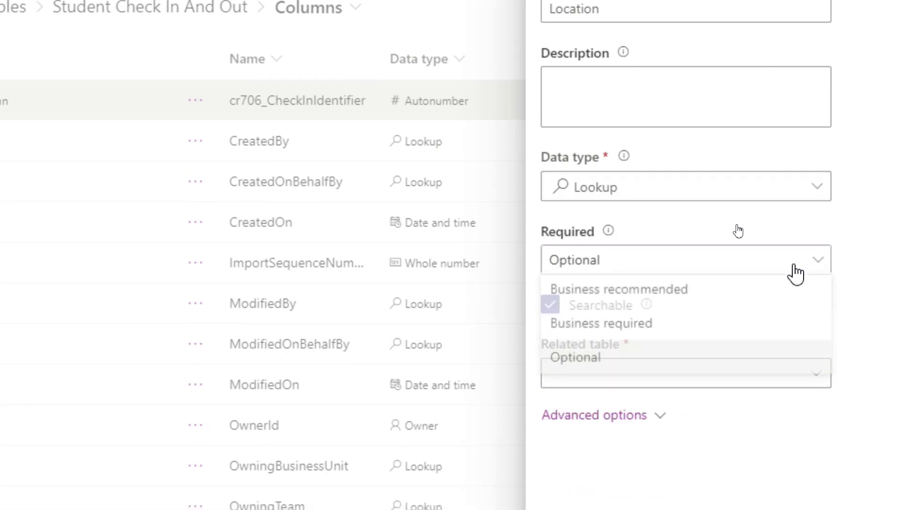
left_click(684, 327)
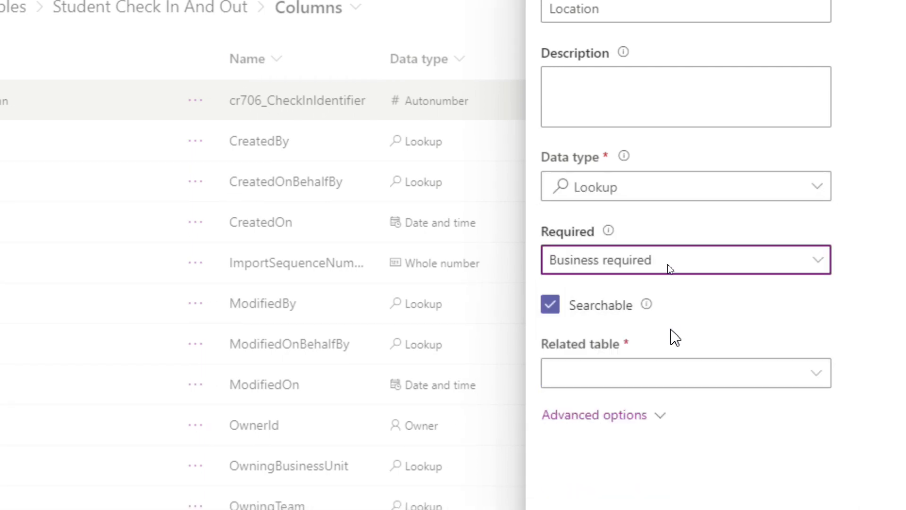
left_click(634, 375)
type("room")
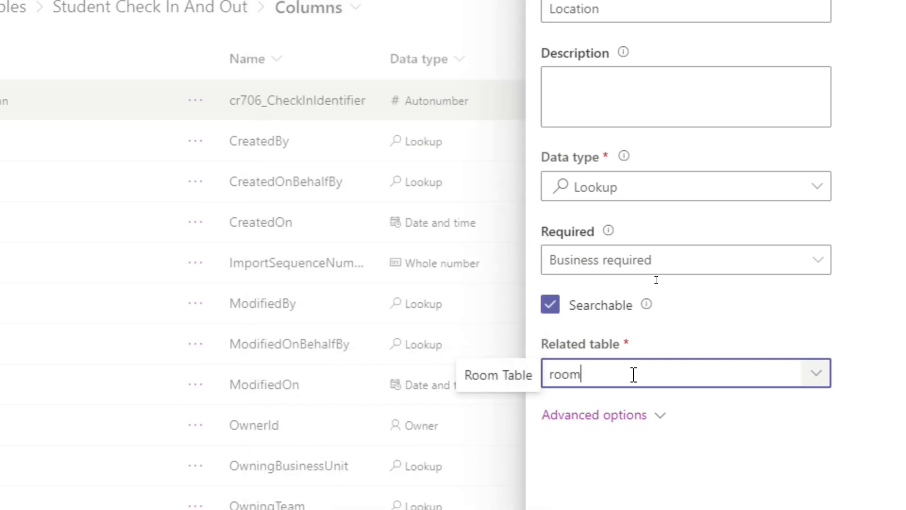
left_click(469, 380)
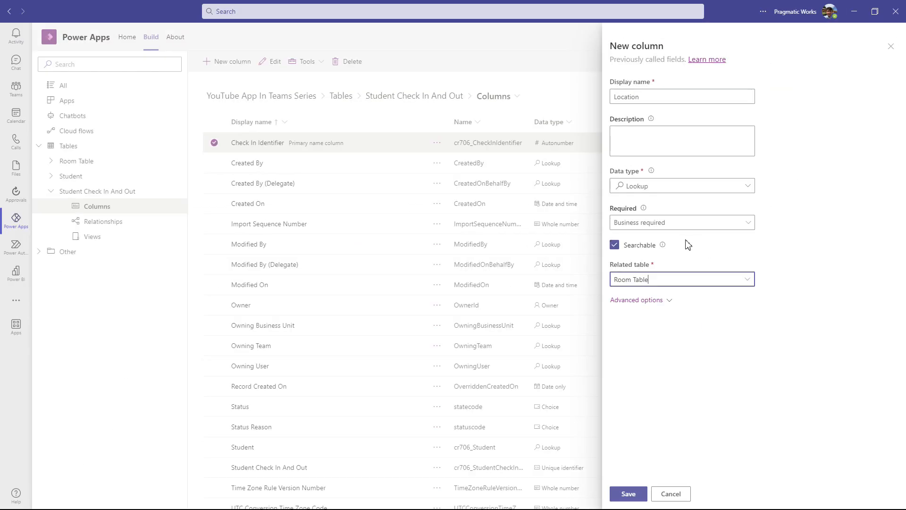
left_click(628, 494)
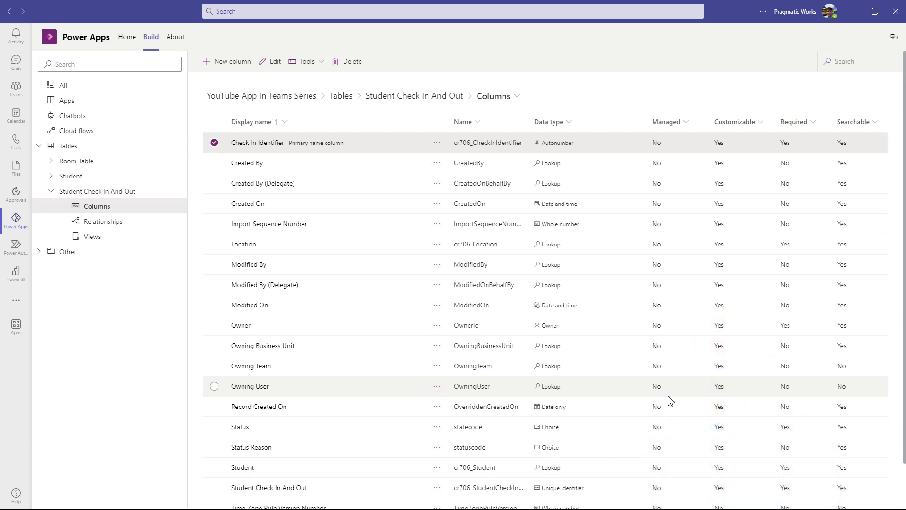
- Add a business required column named Teacher to the Student Check In And Out table as a single line of text and save it
left_click(231, 68)
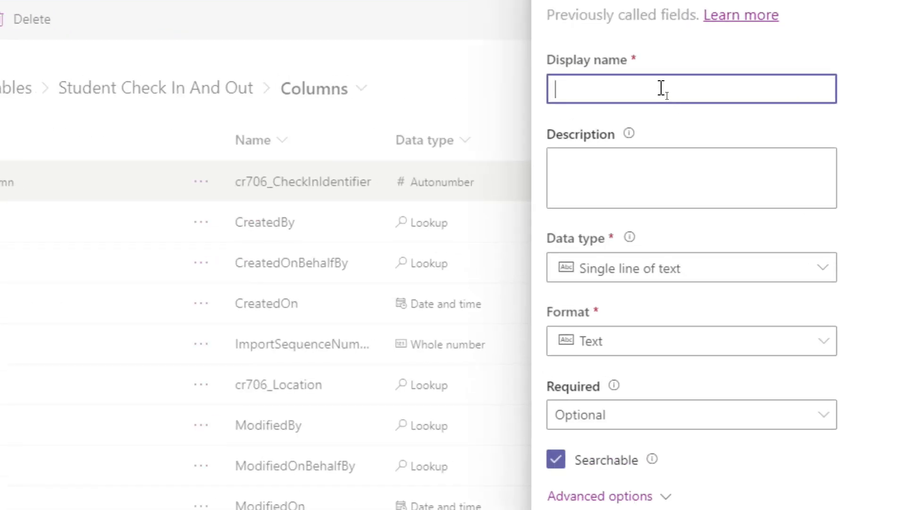
type("Teacher")
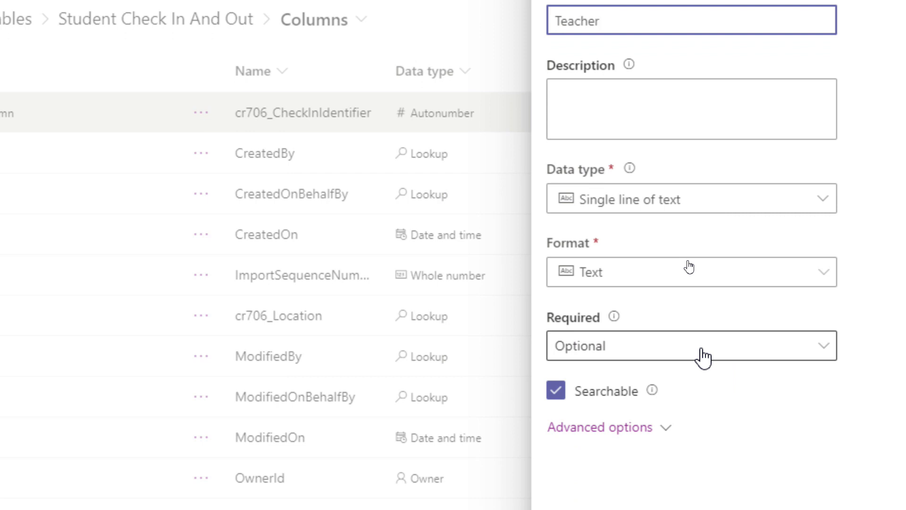
left_click(703, 356)
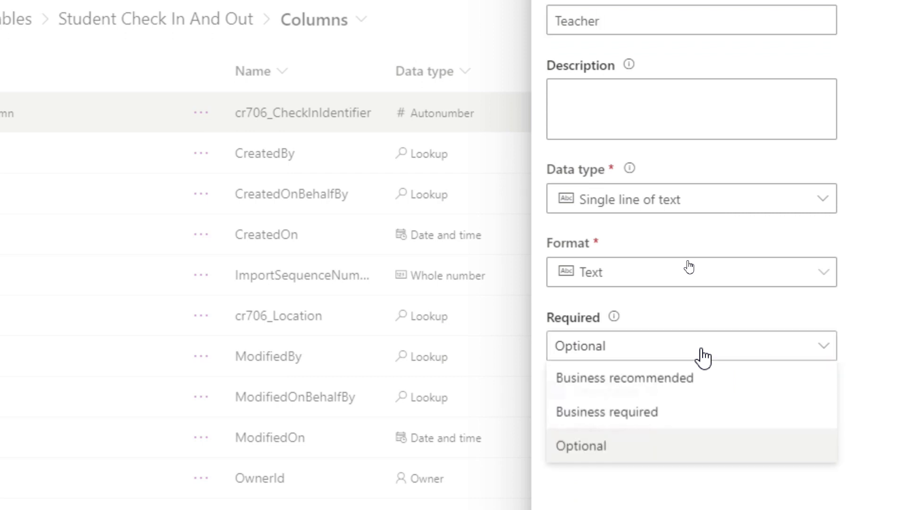
left_click(659, 420)
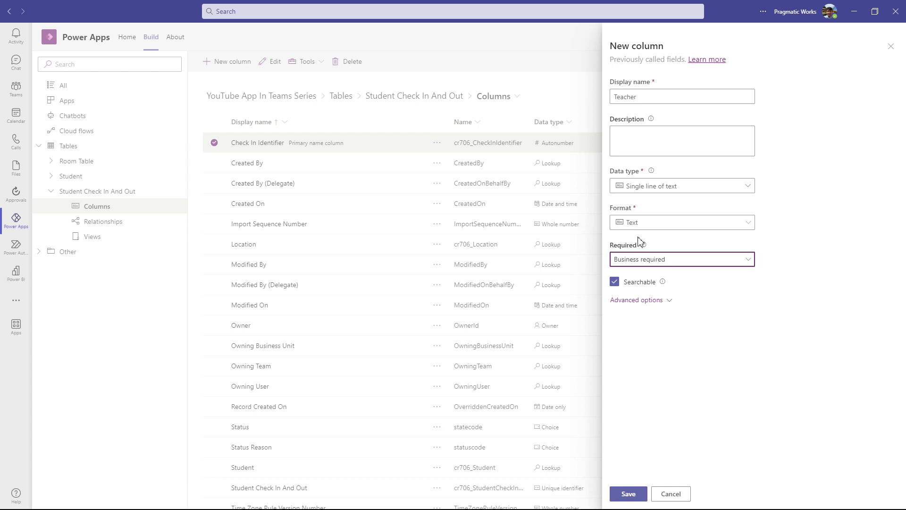
left_click(629, 495)
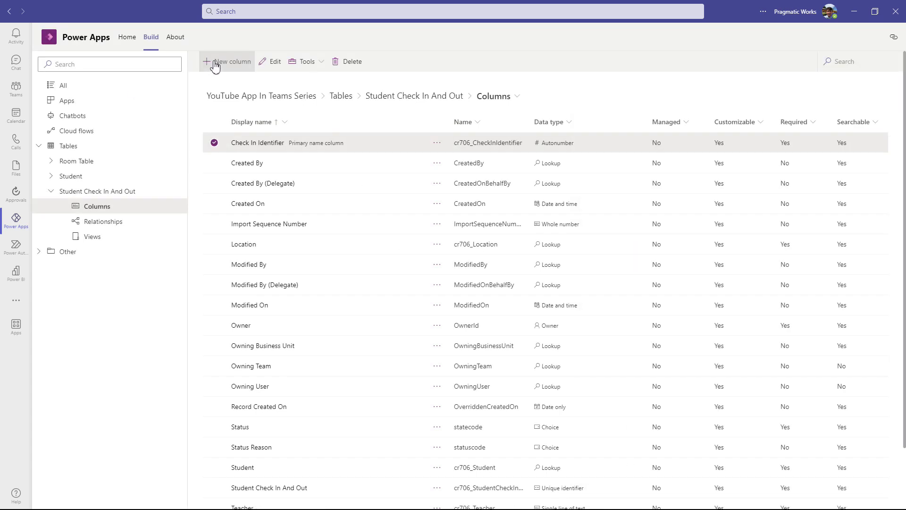
- Start a new column named Comments as a single line of text with the Text area format
left_click(219, 62)
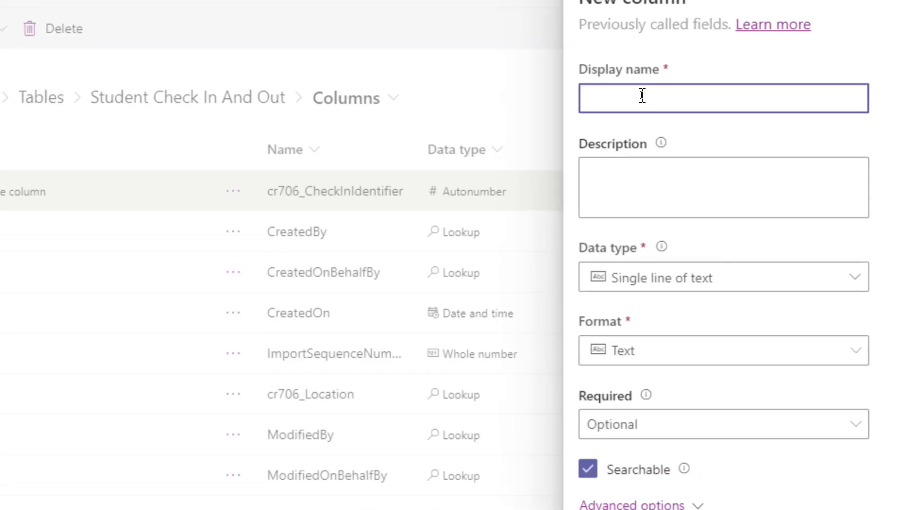
type("Comments")
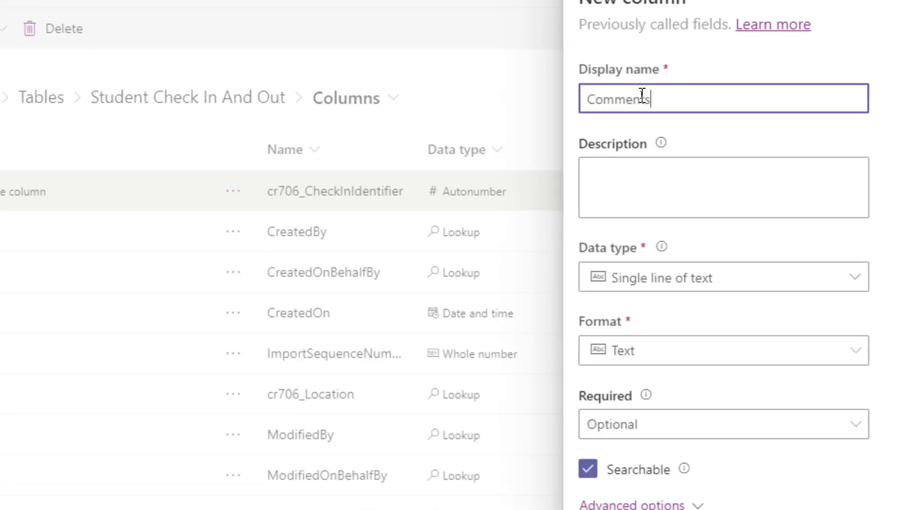
left_click(797, 289)
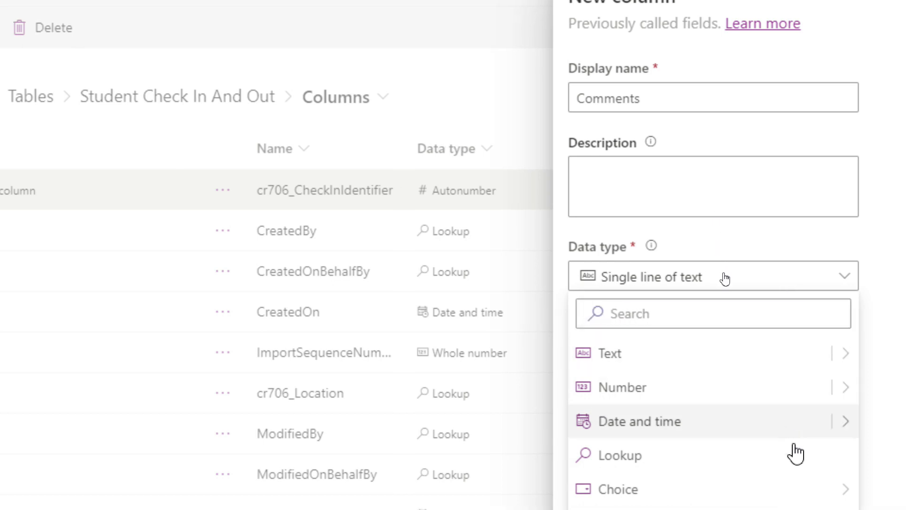
mouse_move(843, 270)
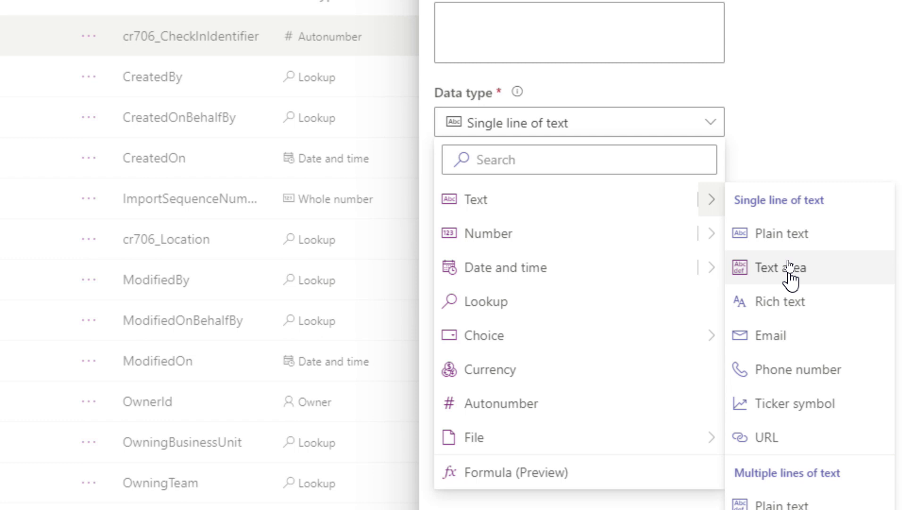
left_click(790, 267)
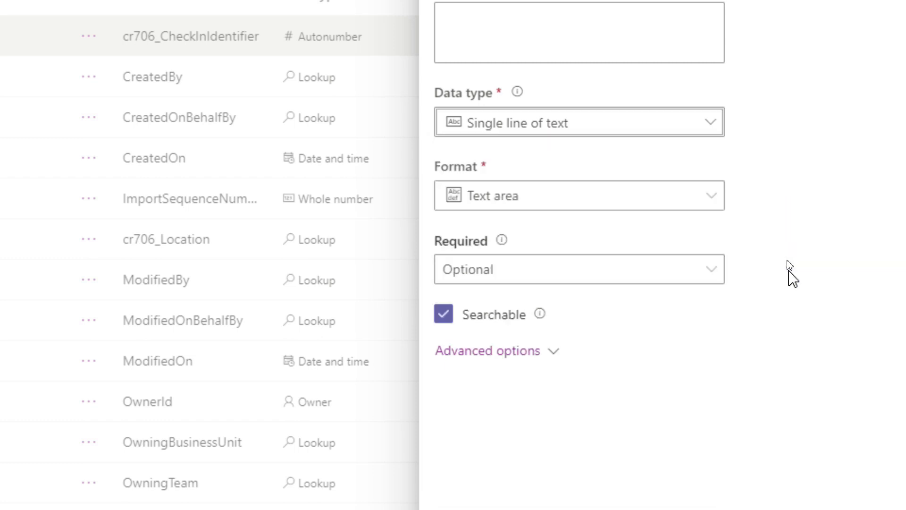
- Set the Comments column's maximum character count to 300 and save the column
left_click(526, 357)
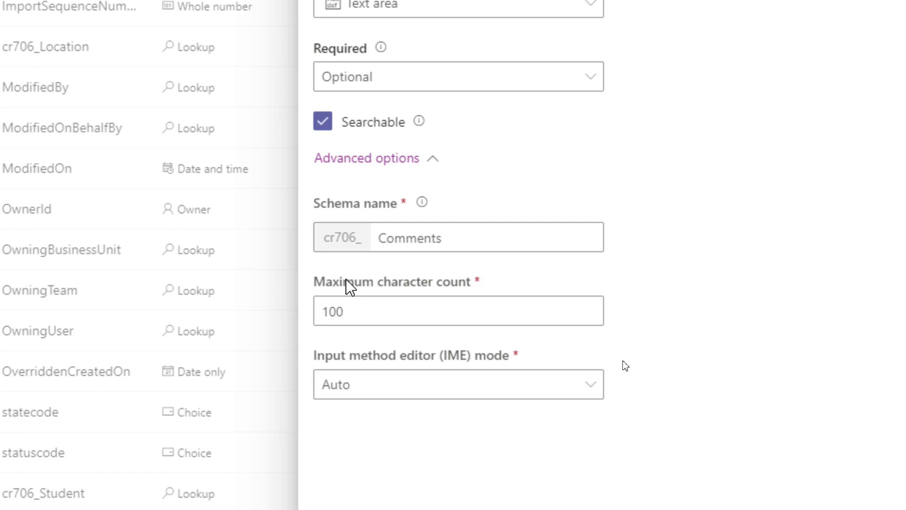
left_click(363, 312)
double_click(363, 312)
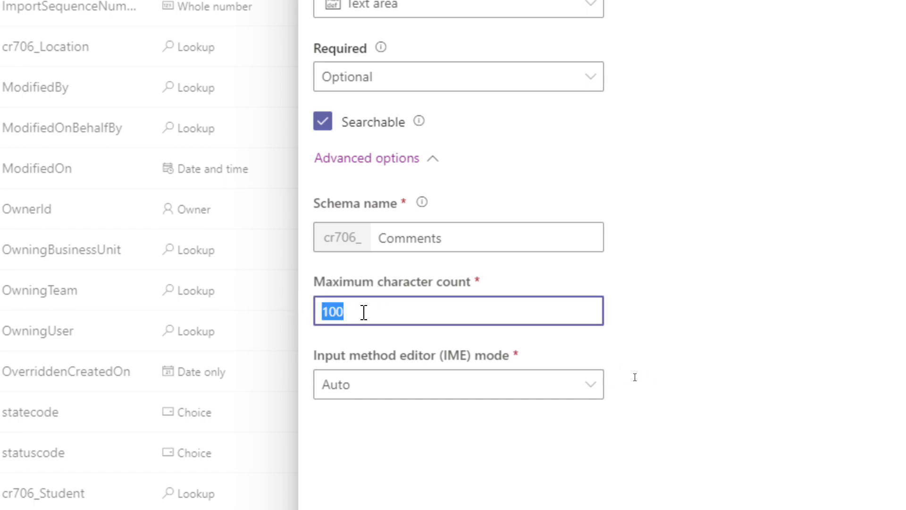
type("300")
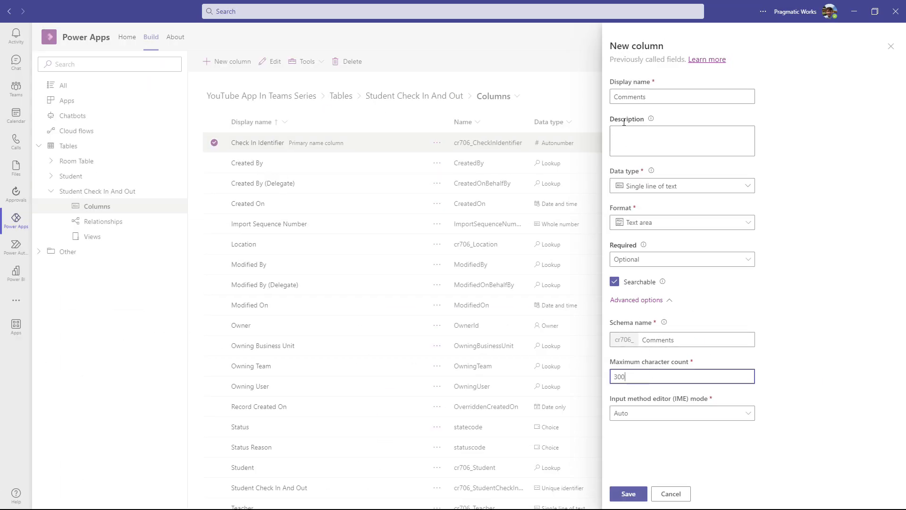
left_click(628, 494)
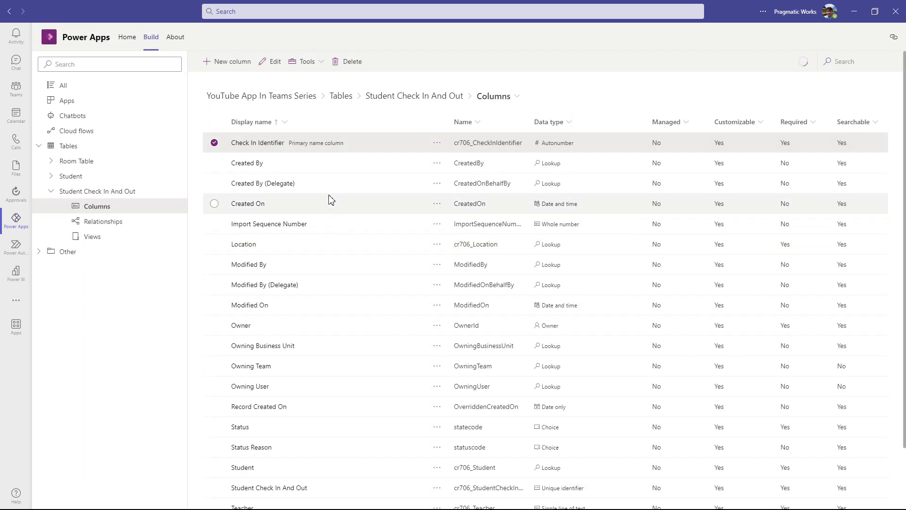
- Add a business required column named Check In Date and Time with the Date and time data type and save it
left_click(242, 71)
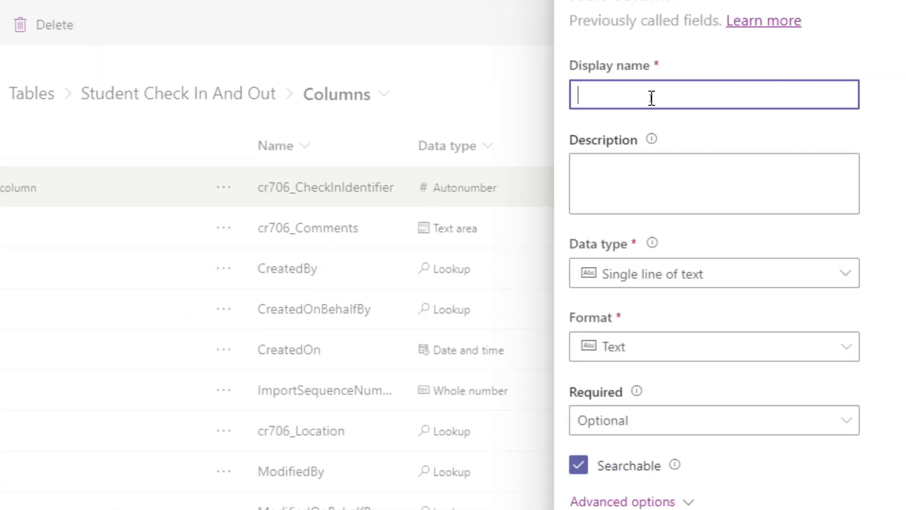
type("Check In Date and Time")
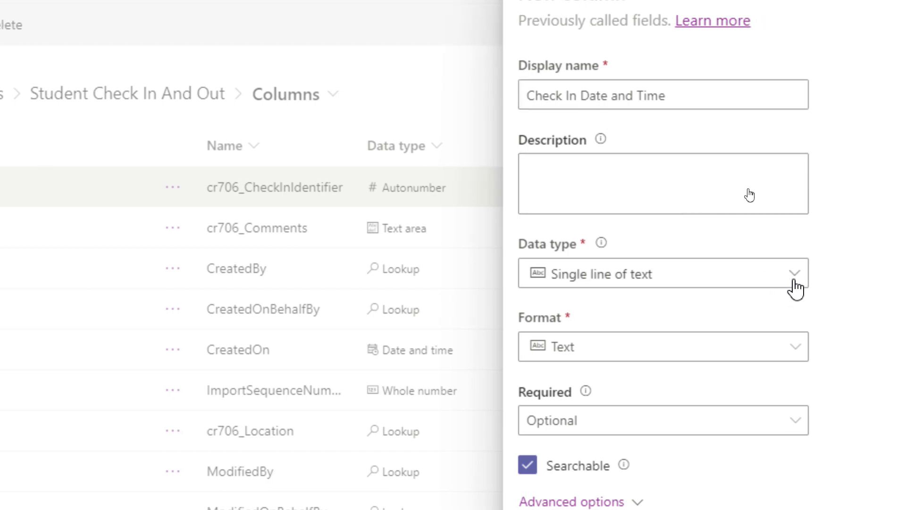
left_click(844, 280)
left_click(693, 427)
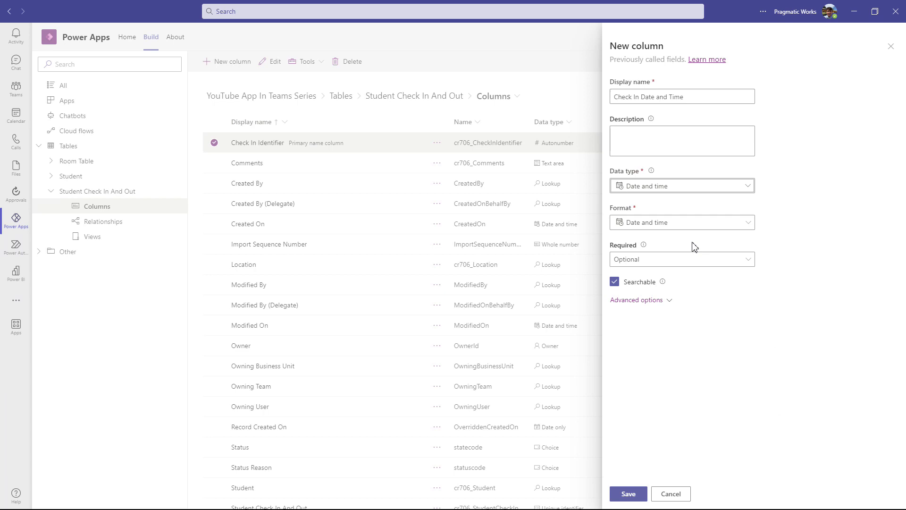
left_click(678, 264)
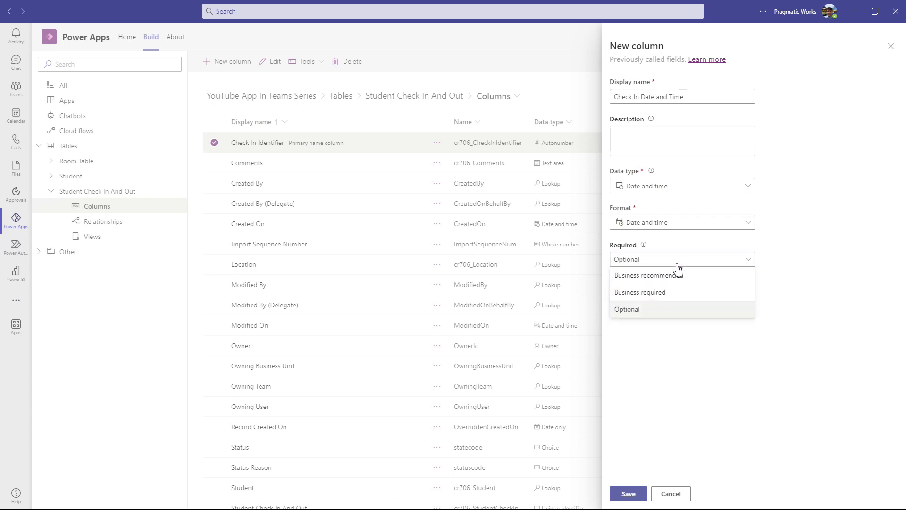
left_click(644, 298)
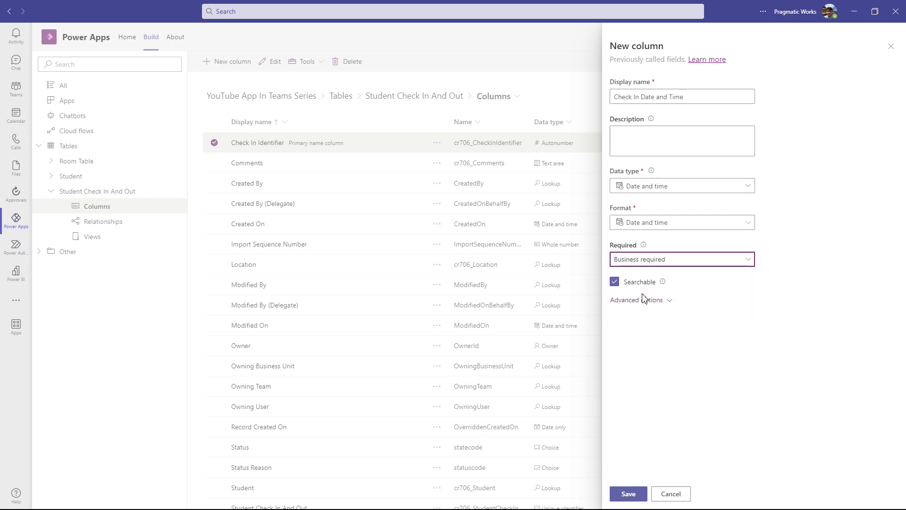
left_click(628, 495)
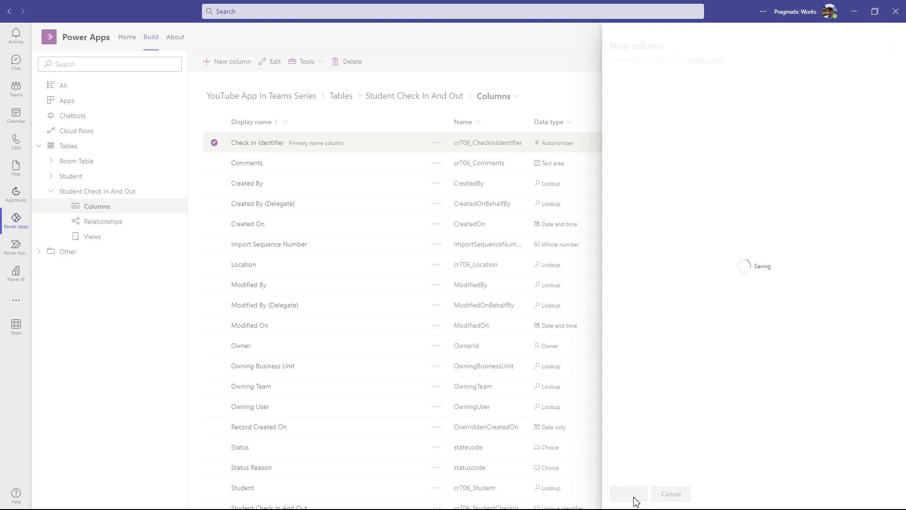
- Add an optional column named Check Out Date and Time with the Date and time data type and save it
left_click(242, 69)
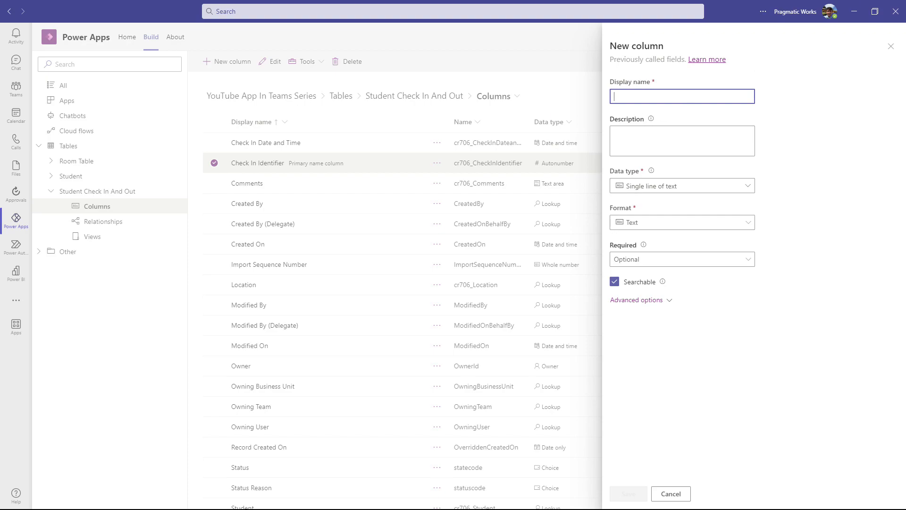
type("Che")
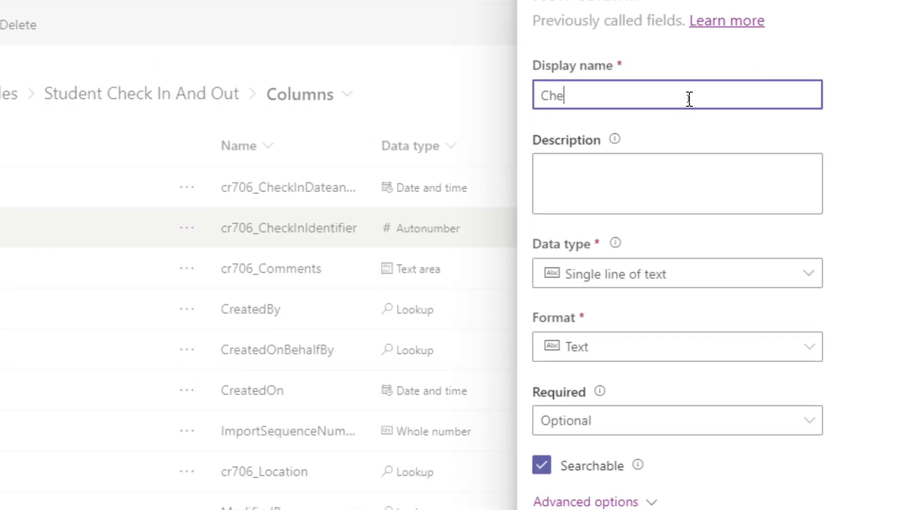
type("ck Out Date and Time")
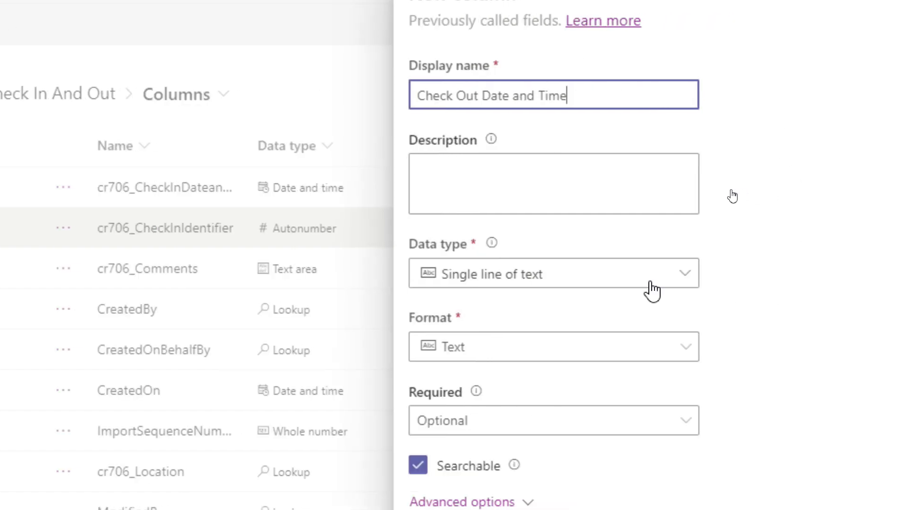
left_click(652, 288)
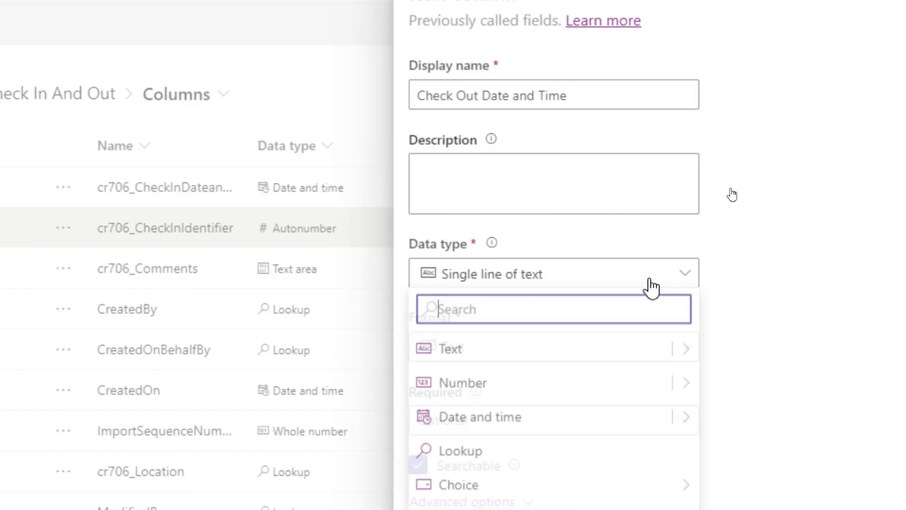
left_click(496, 420)
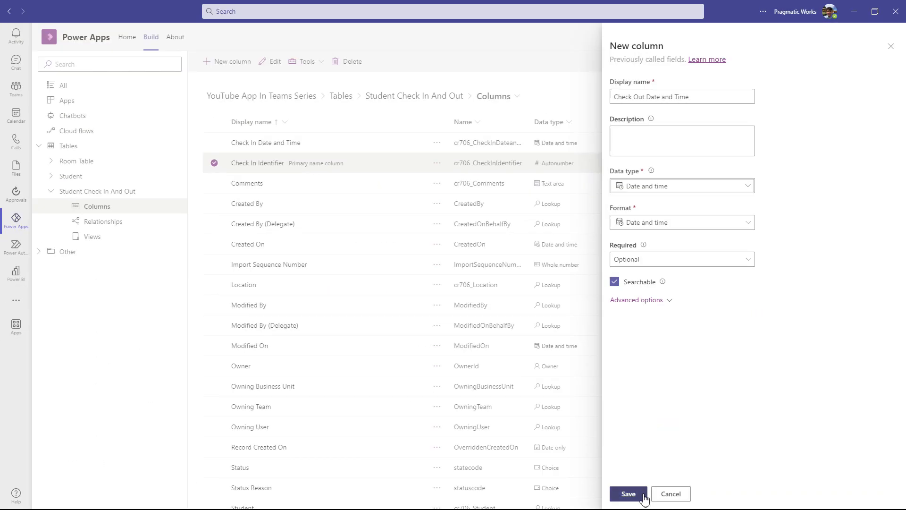
left_click(643, 495)
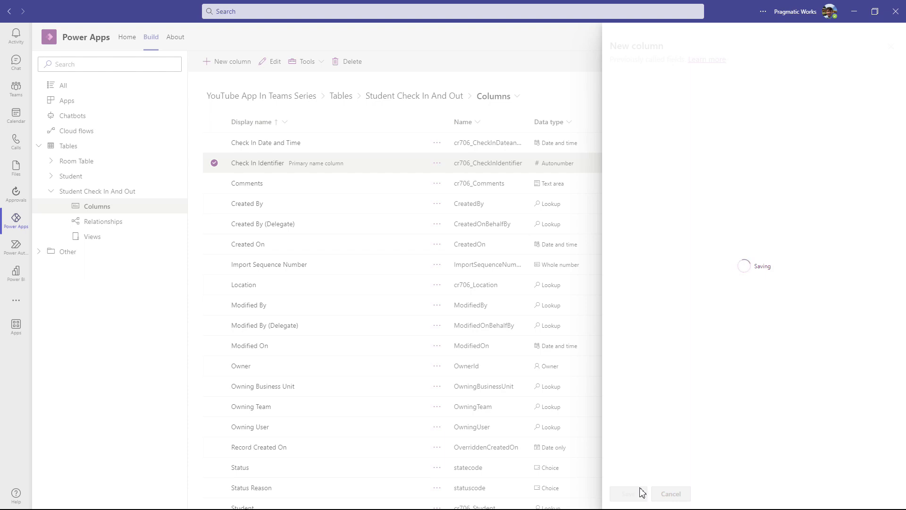